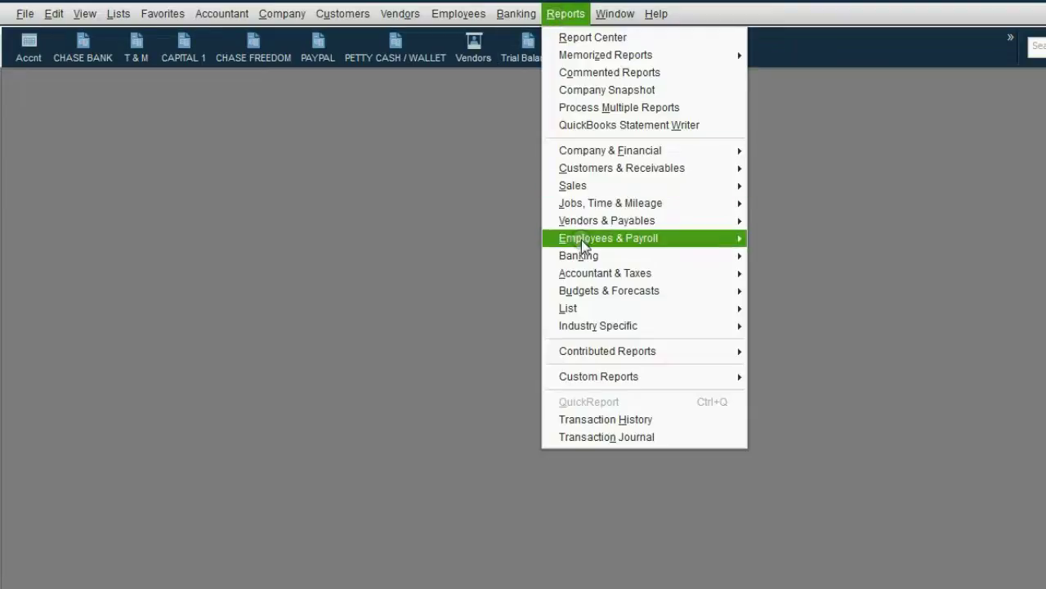
Open the Accountant & Taxes Journal report, turning off its collapsing-transactions message for the future, and reposition the report window.
mouse_move(600, 276)
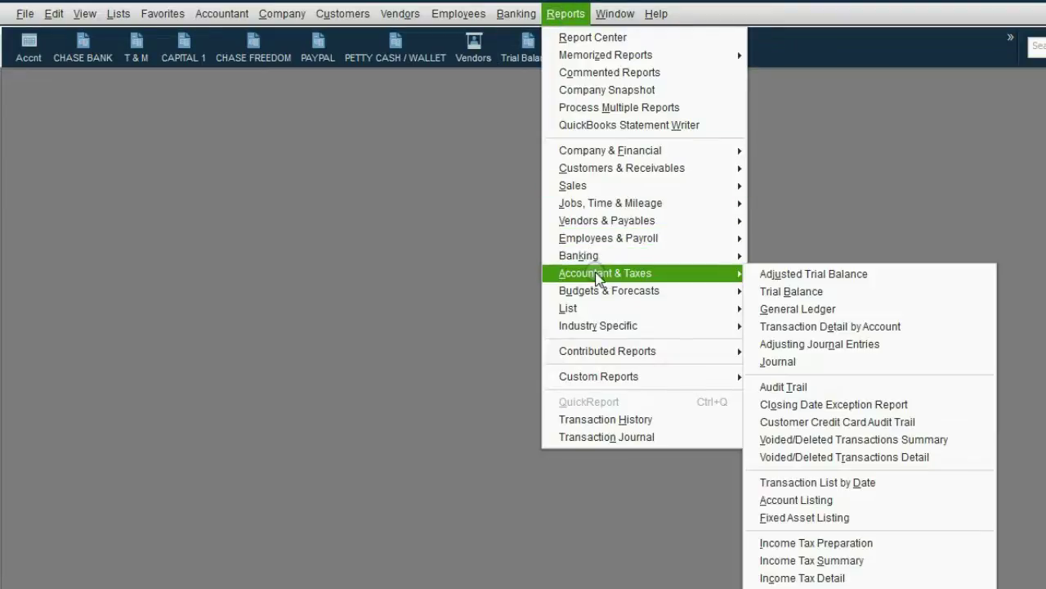
left_click(794, 361)
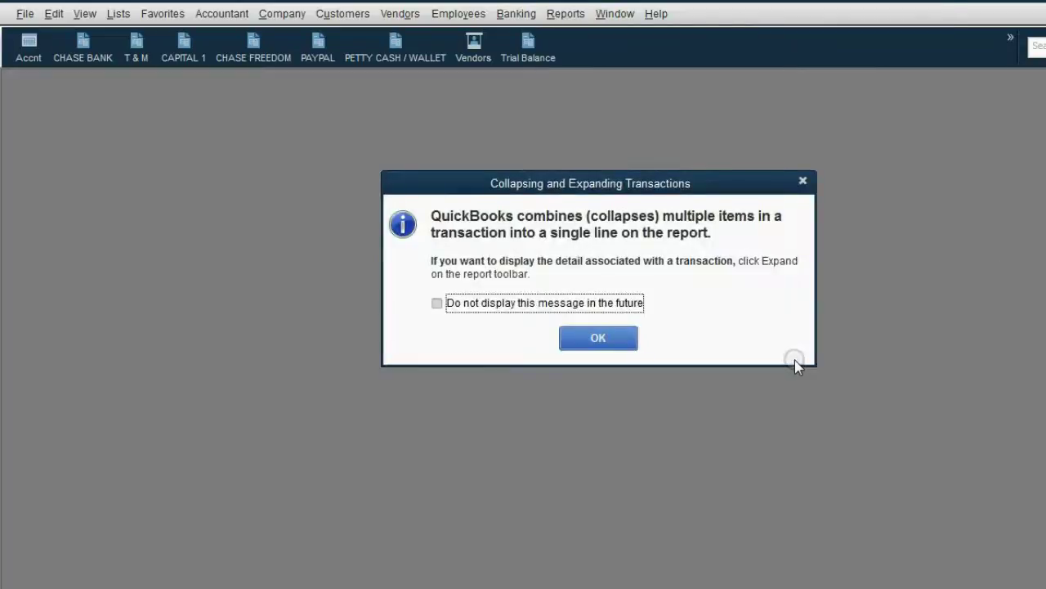
left_click(434, 306)
left_click(573, 336)
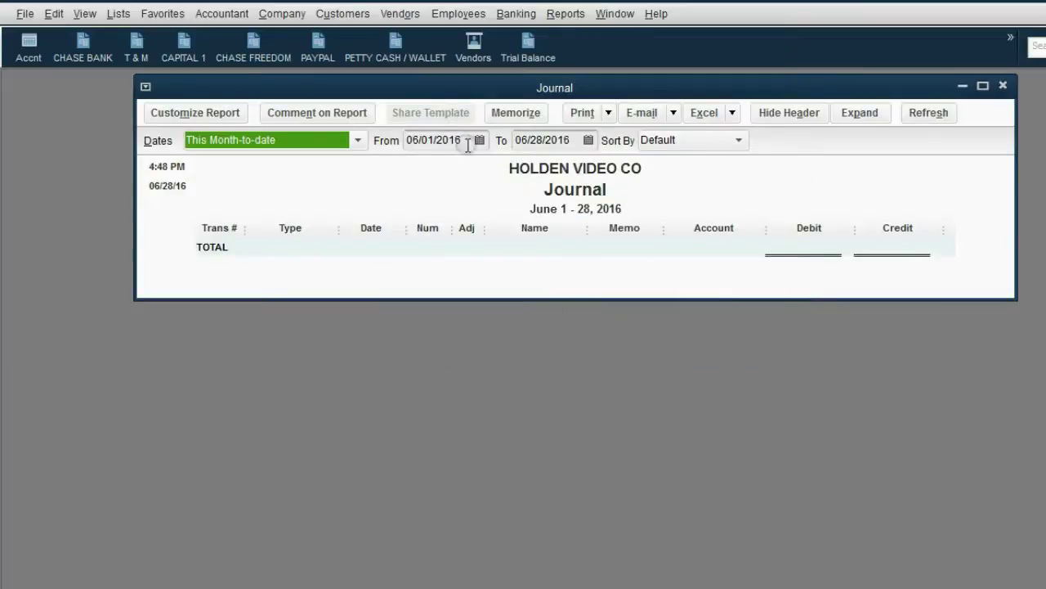
left_click_drag(434, 89, 358, 110)
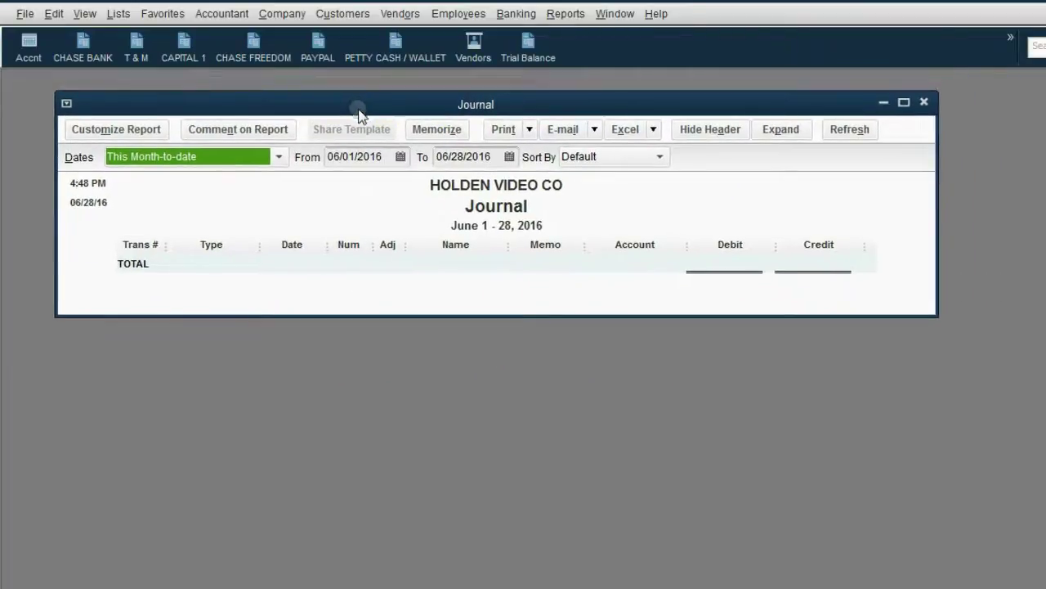
Set the Journal report's date range to All.
left_click(354, 157)
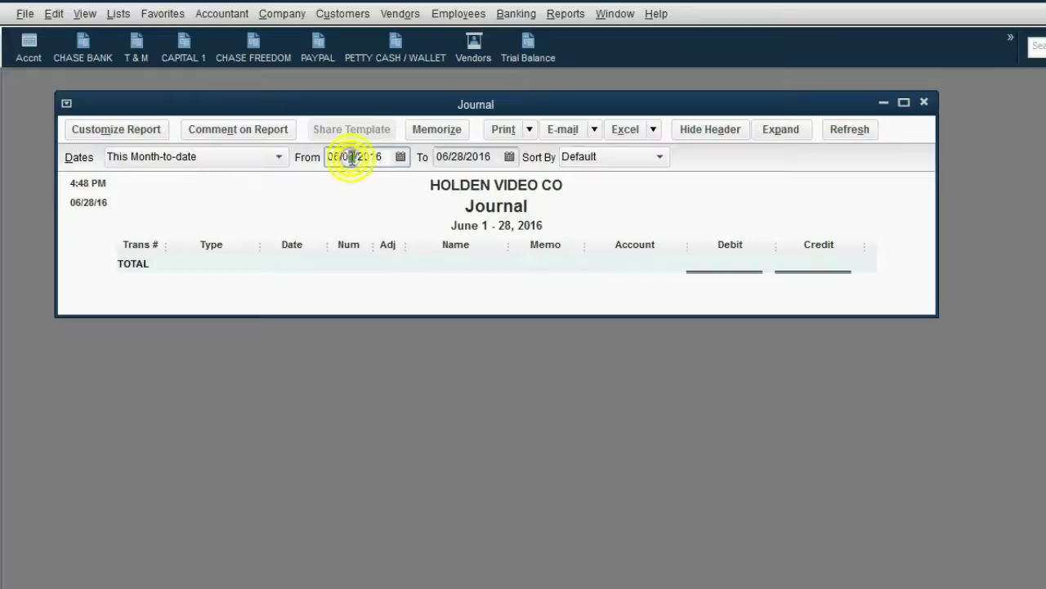
left_click(456, 156)
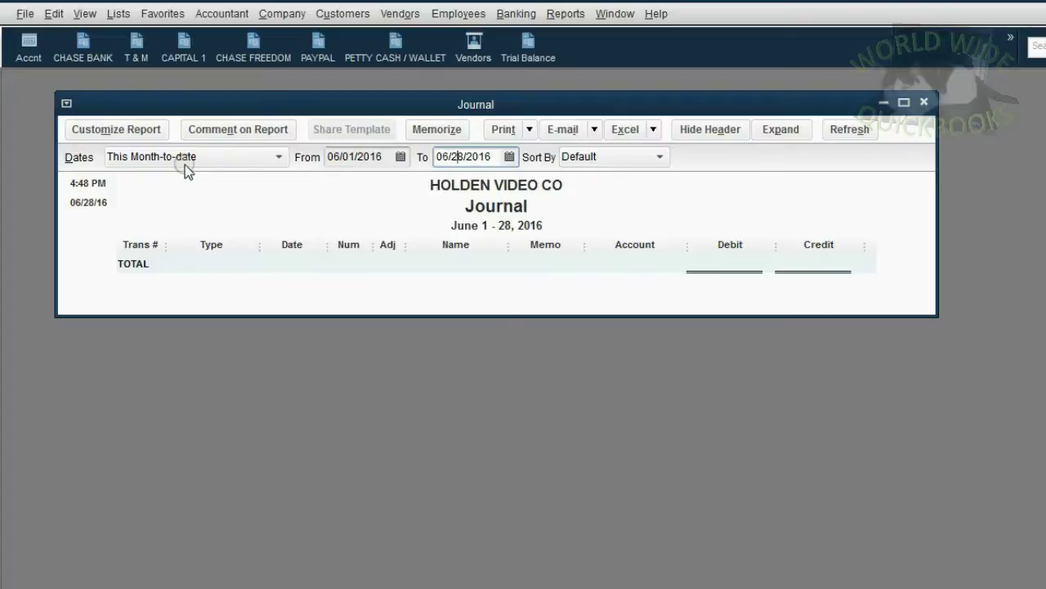
left_click(335, 157)
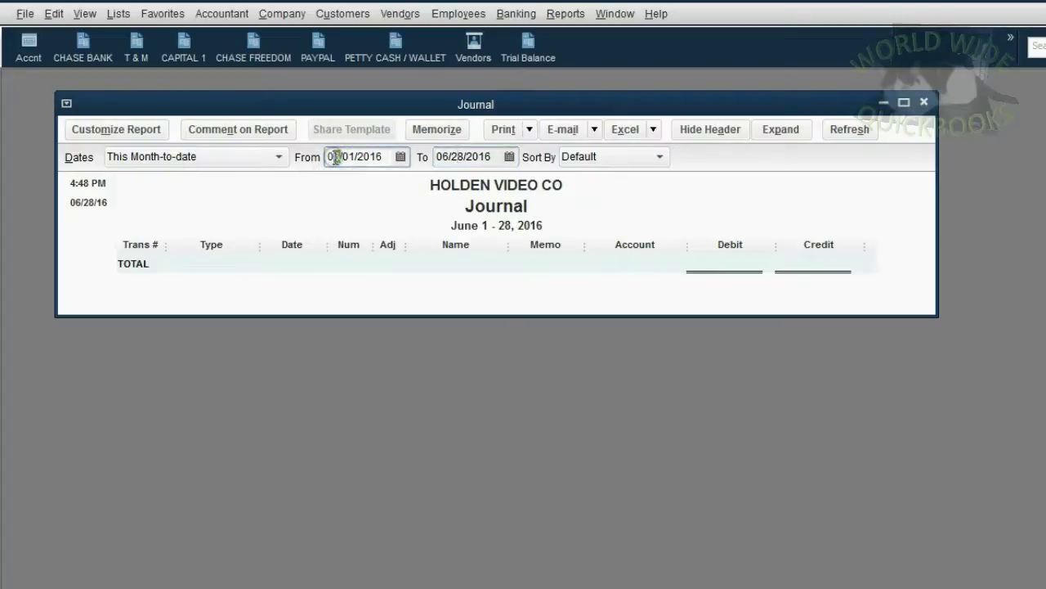
left_click(337, 157)
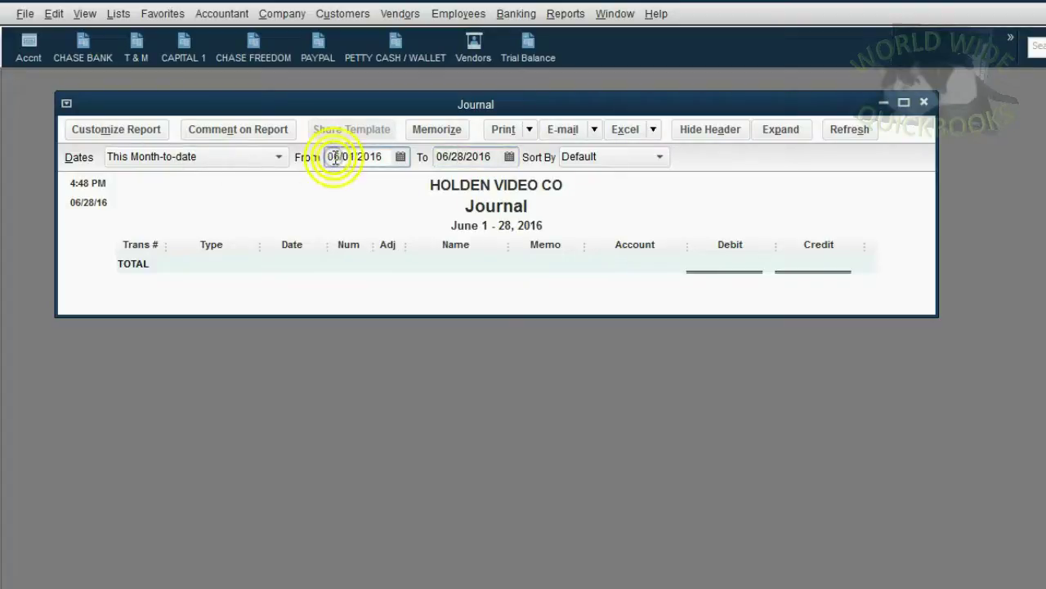
left_click(447, 157)
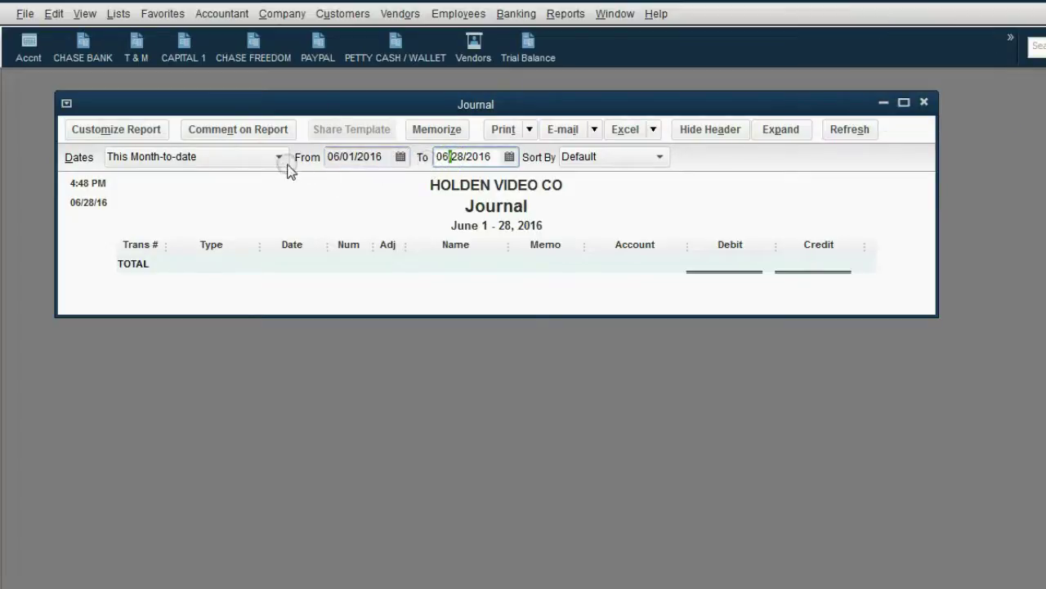
left_click(279, 157)
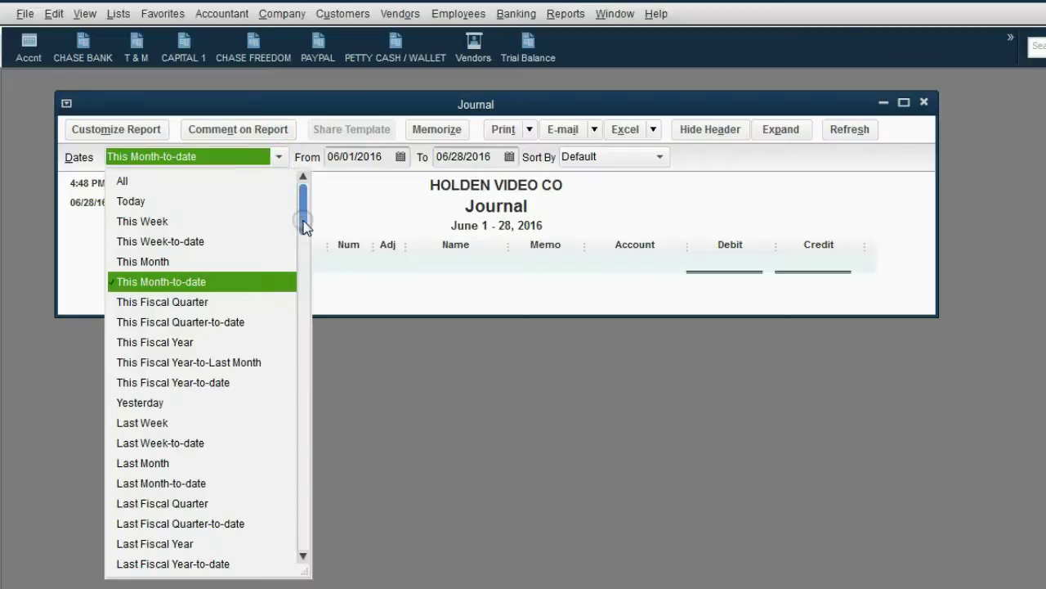
left_click(155, 182)
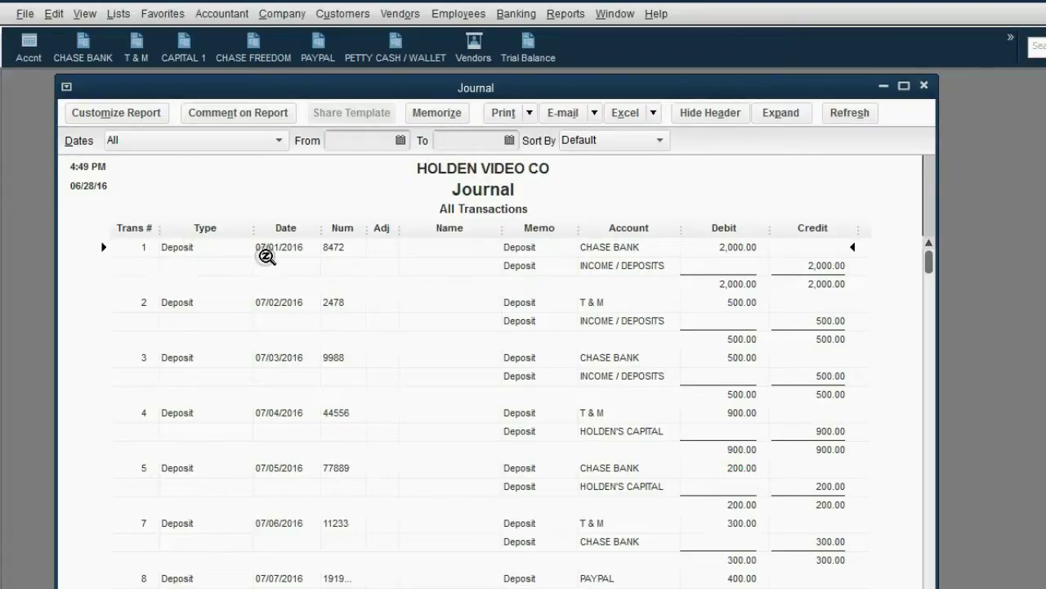
Examine the dates, memos and accounts of the Journal entries, from the first deposits down to the final checks posted to Holden's withdrawals.
left_click(265, 257)
left_click(513, 261)
left_click(582, 249)
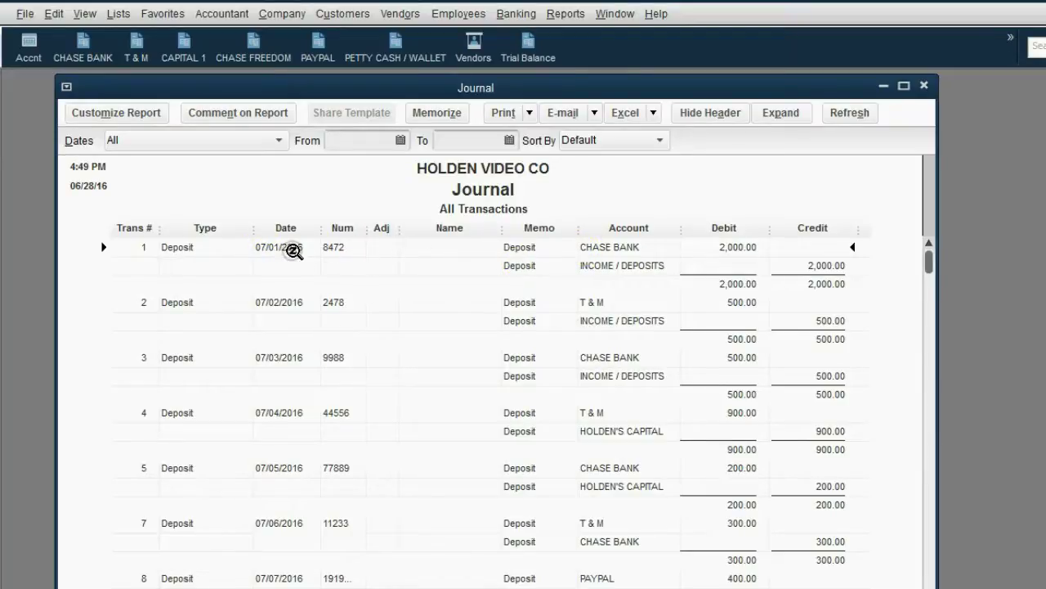
left_click(274, 303)
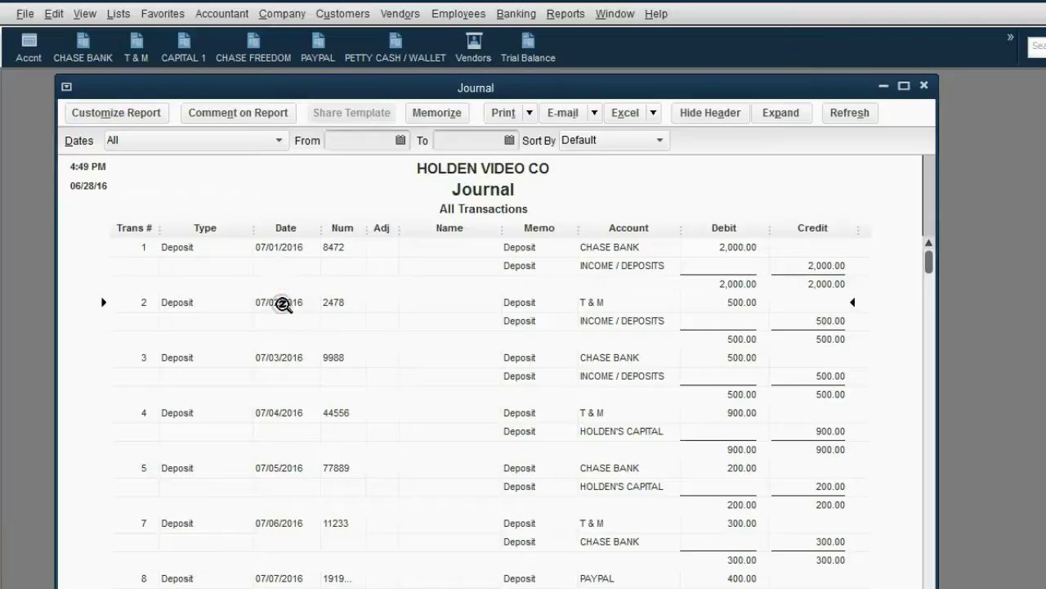
left_click(529, 314)
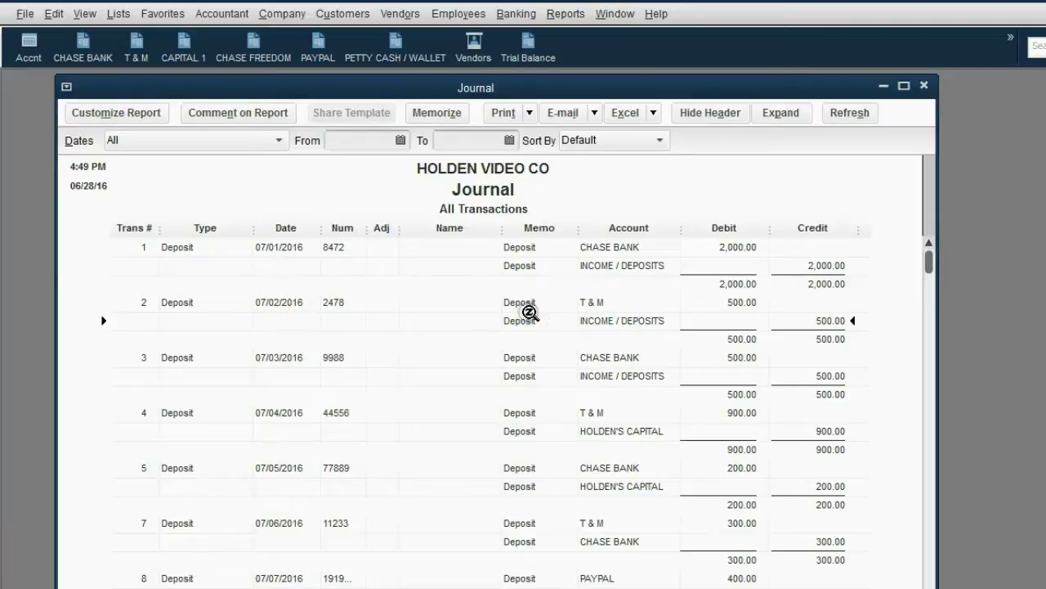
left_click_drag(930, 261, 928, 278)
left_click(928, 278)
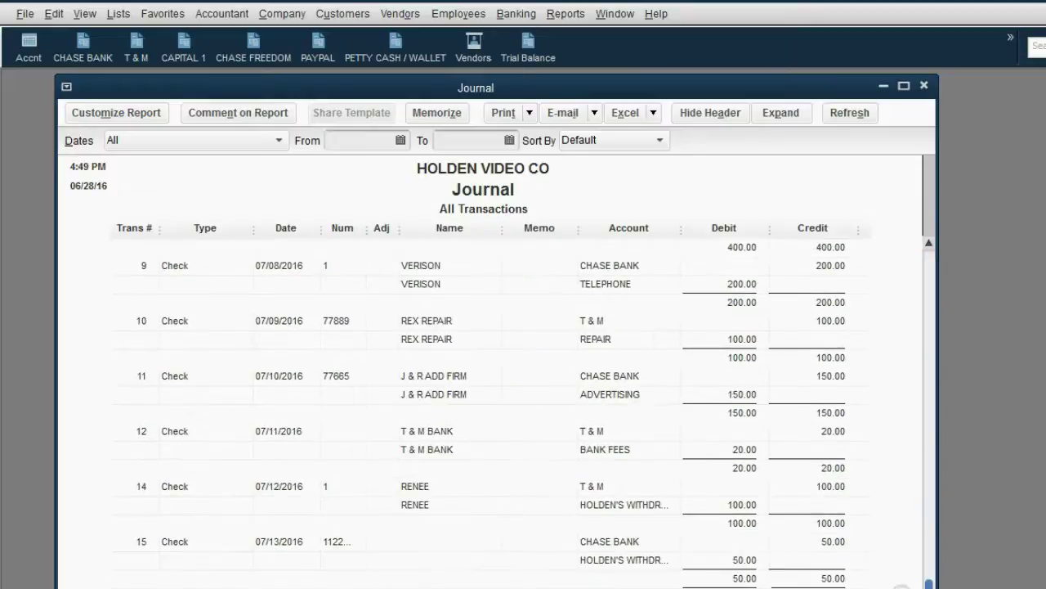
left_click(584, 504)
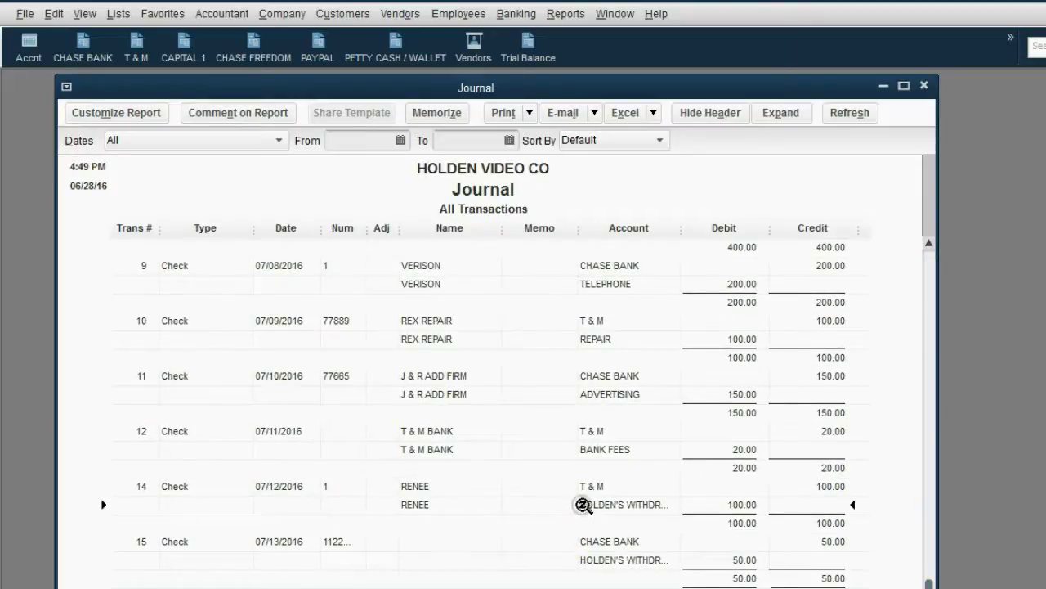
left_click(603, 556)
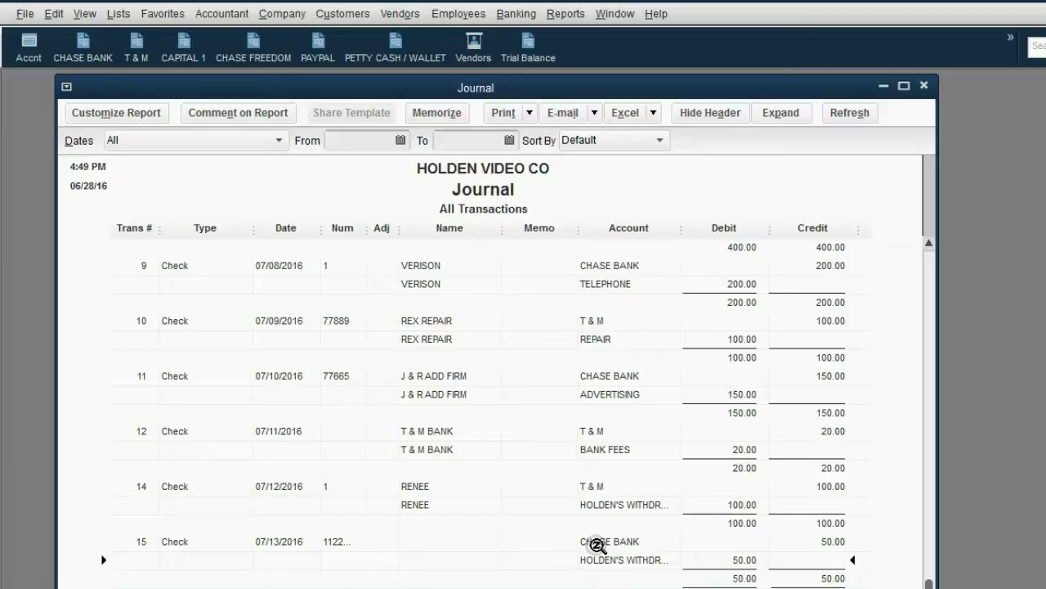
left_click(141, 543)
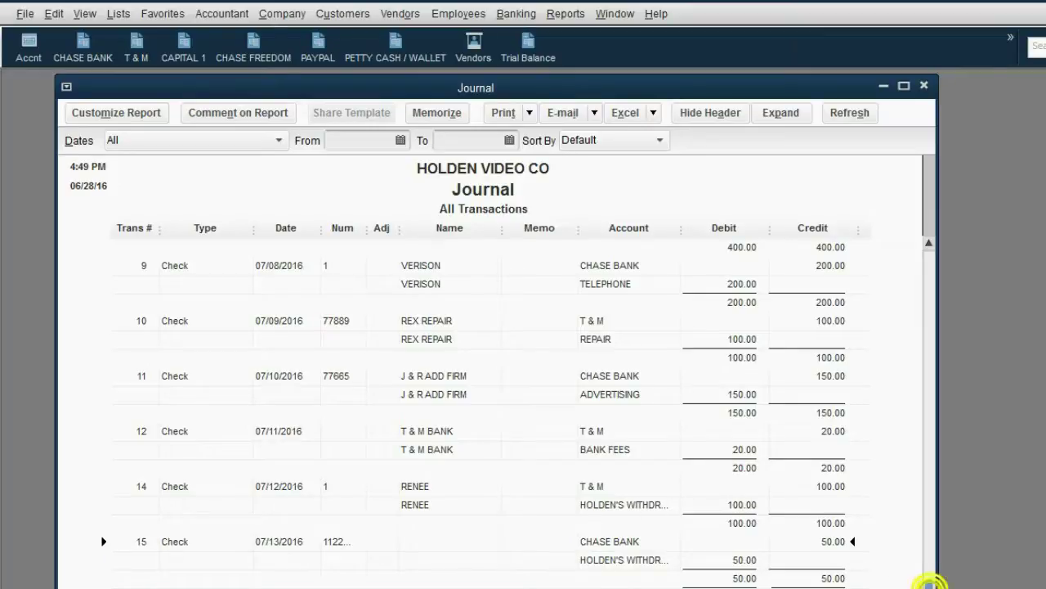
Return to the start of the Journal and examine the dates, reference numbers and accounts of deposit transactions 1 to 5.
left_click_drag(928, 582, 919, 268)
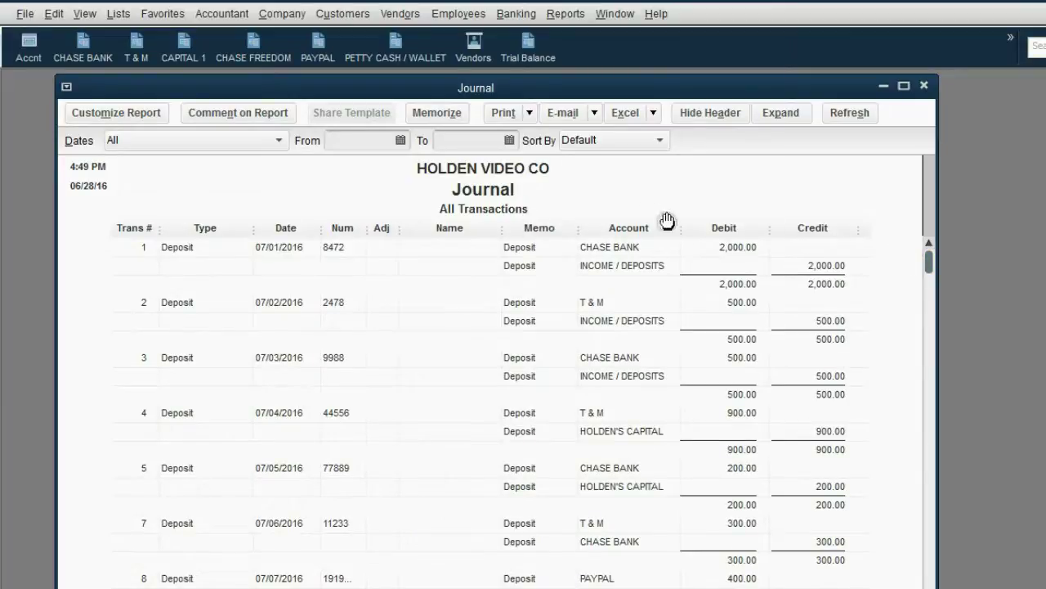
left_click(283, 248)
left_click(276, 305)
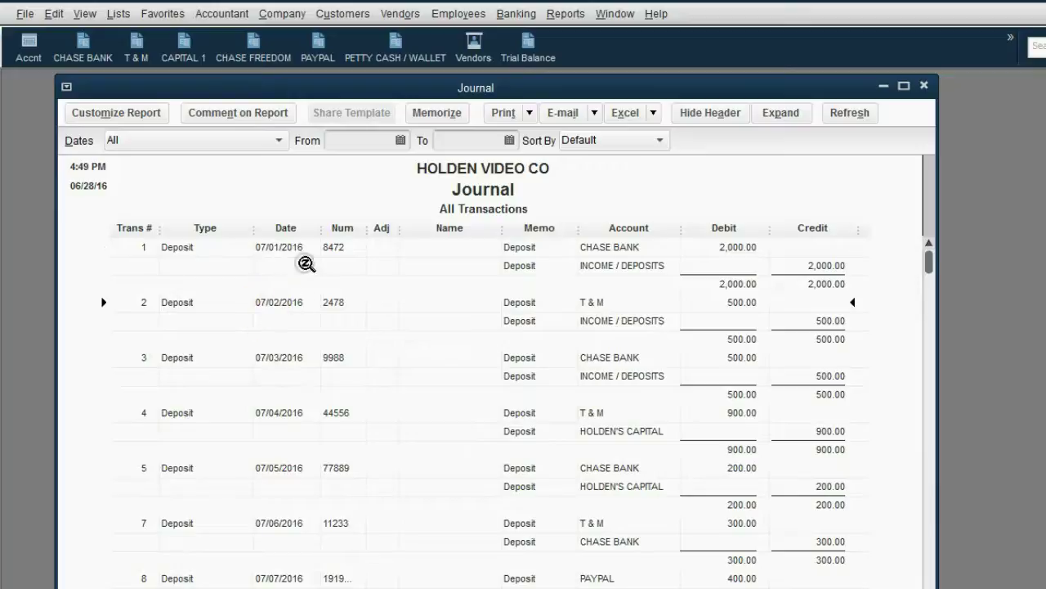
left_click(332, 246)
left_click(328, 305)
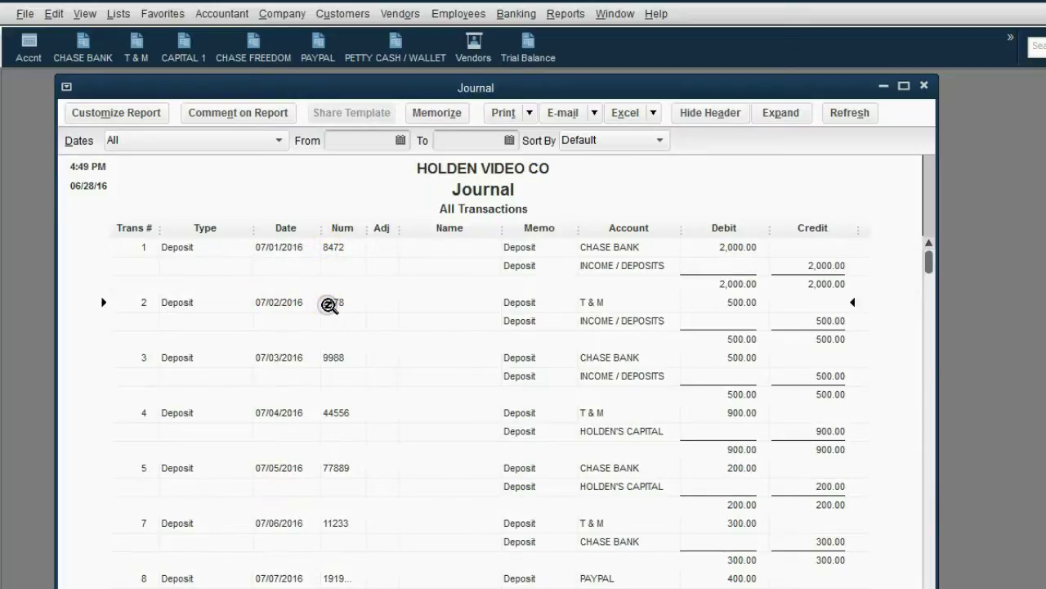
left_click(624, 267)
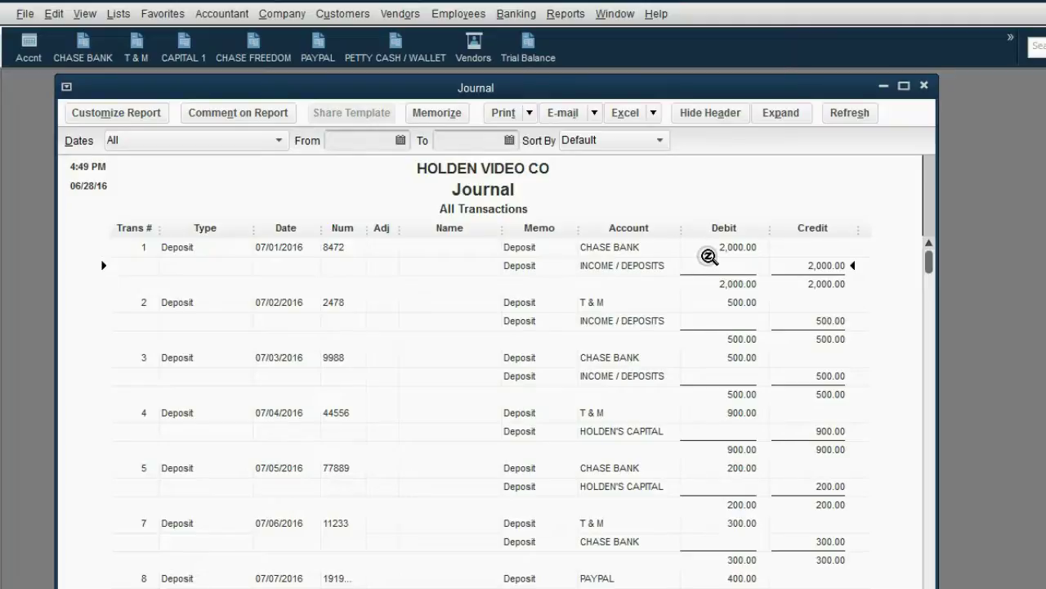
left_click(623, 321)
left_click(596, 430)
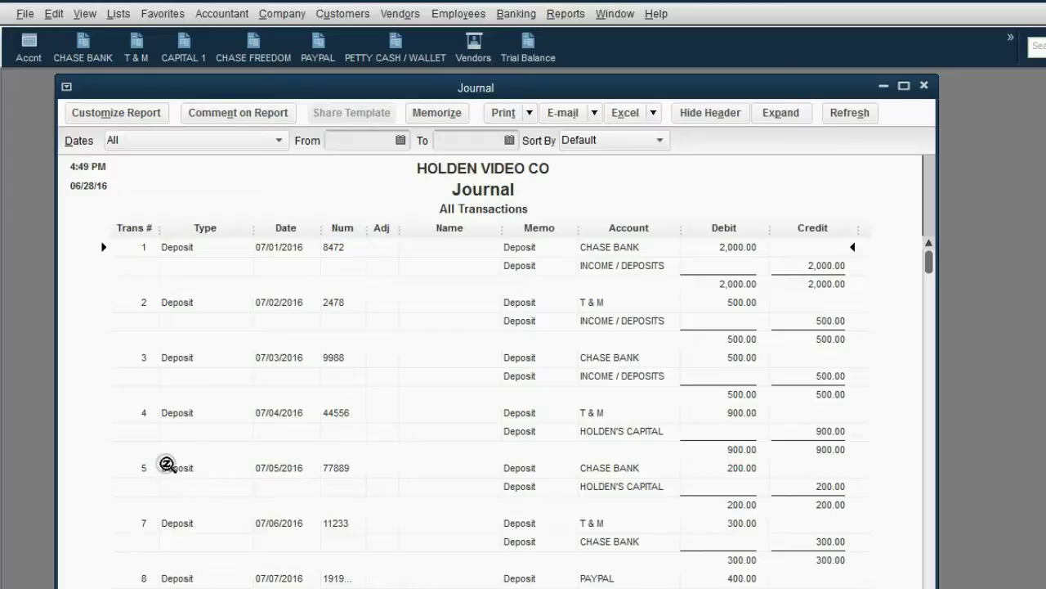
left_click(169, 473)
double_click(276, 469)
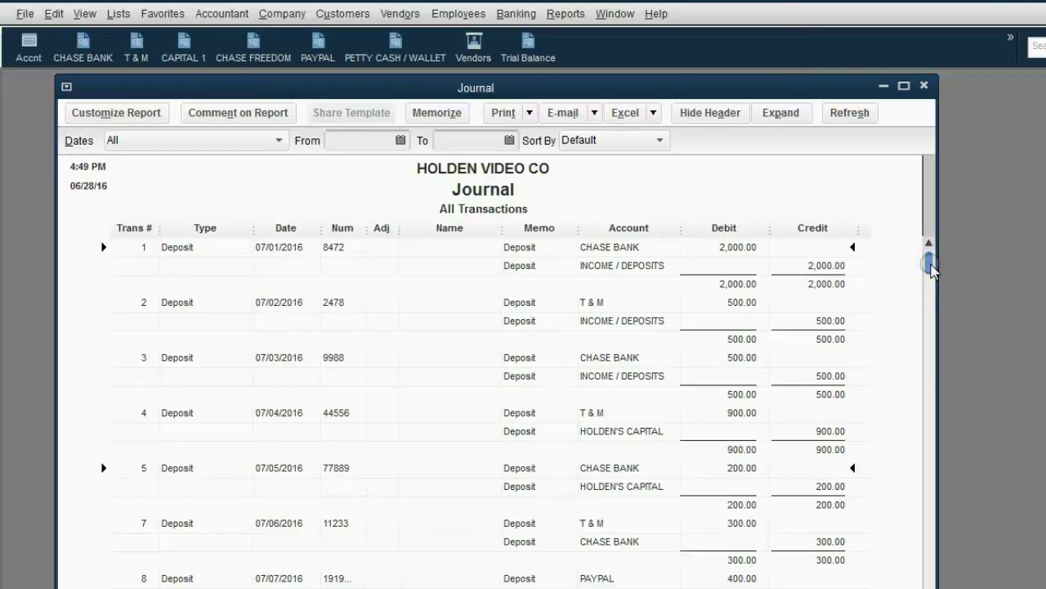
Examine where the Journal changes from deposits to checks, comparing the types and numbers of transactions 8 to 15.
left_click_drag(930, 263, 905, 507)
left_click(294, 360)
left_click(140, 363)
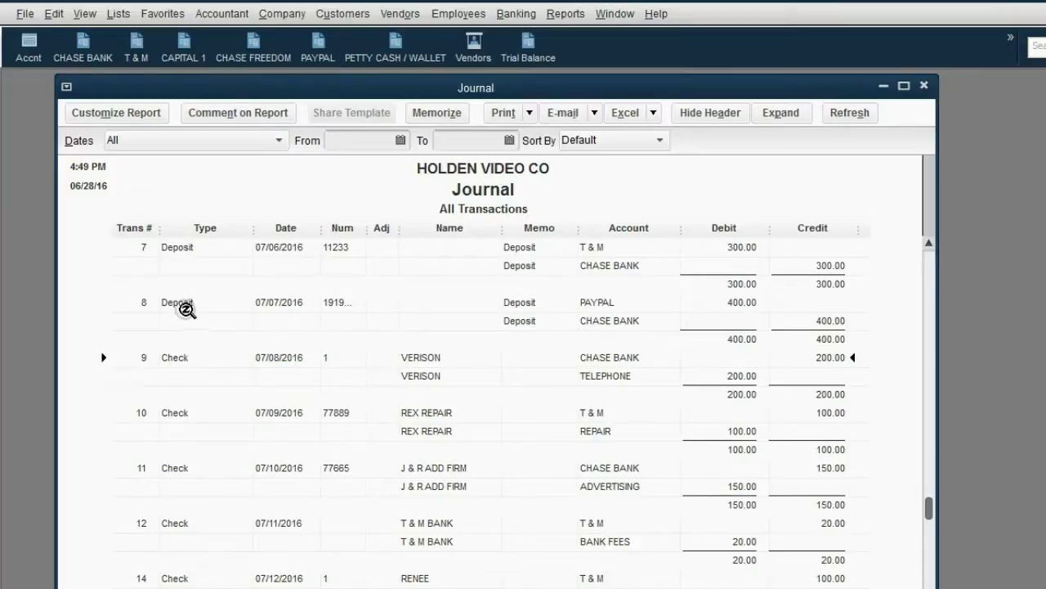
left_click(184, 311)
left_click(182, 364)
left_click(182, 416)
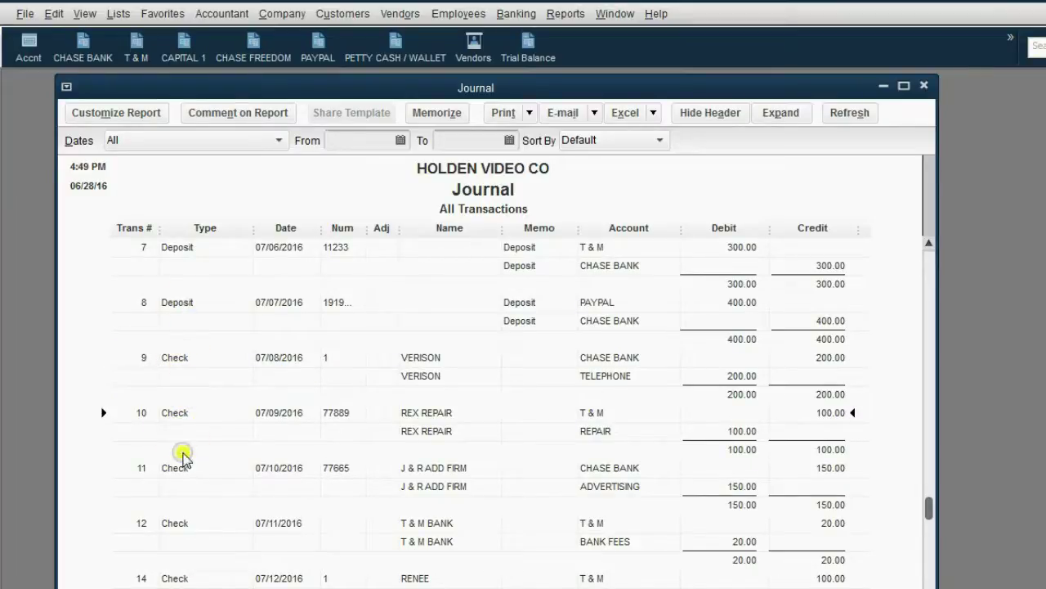
scroll(520, 430, "down", 2)
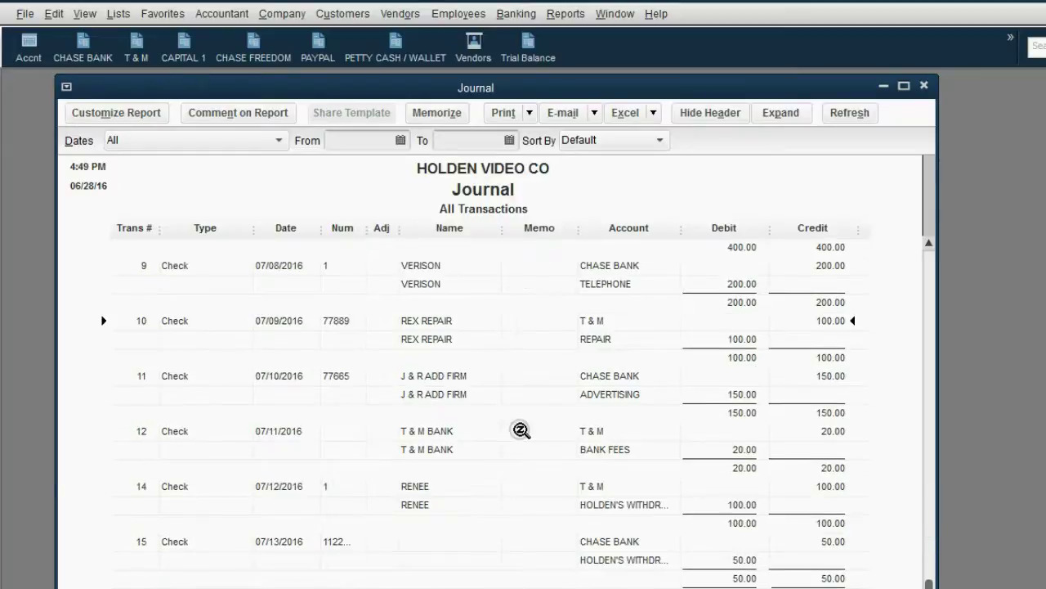
left_click(336, 543)
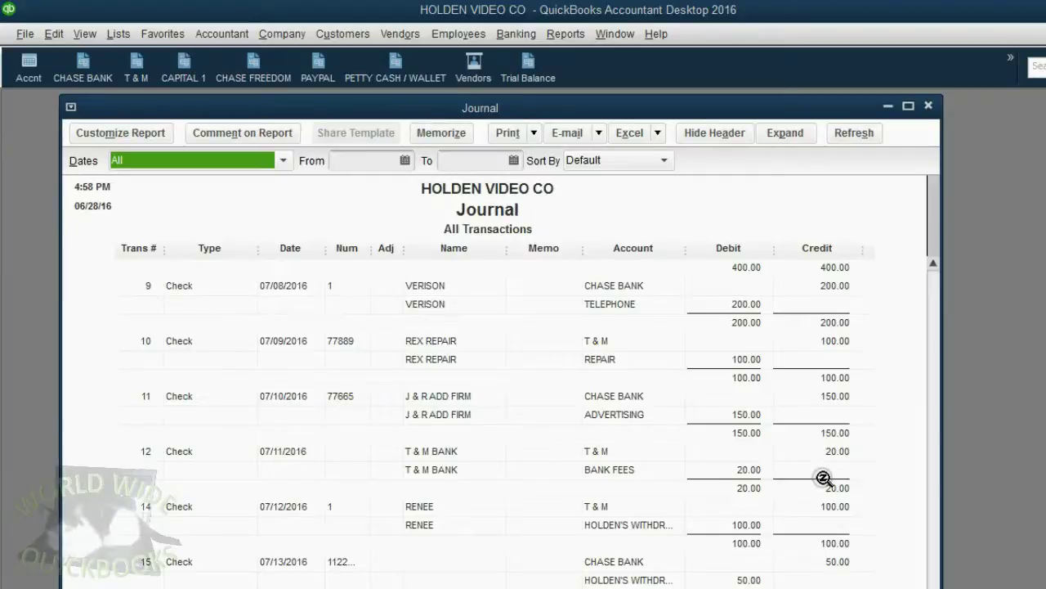
Review the dates and transaction types of check entries 10 to 15 in the Journal.
left_click(295, 453)
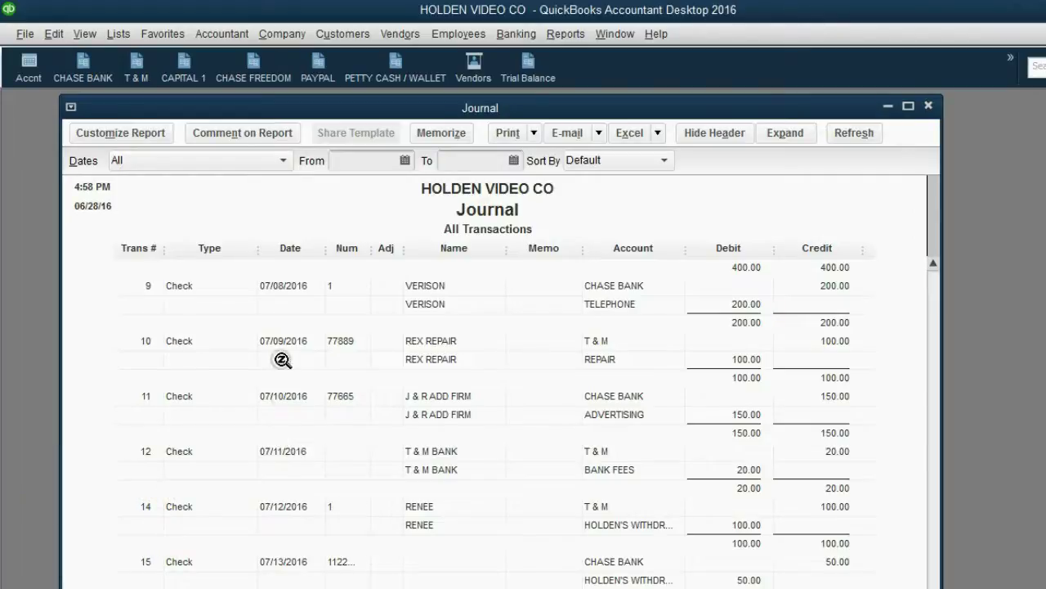
left_click(300, 339)
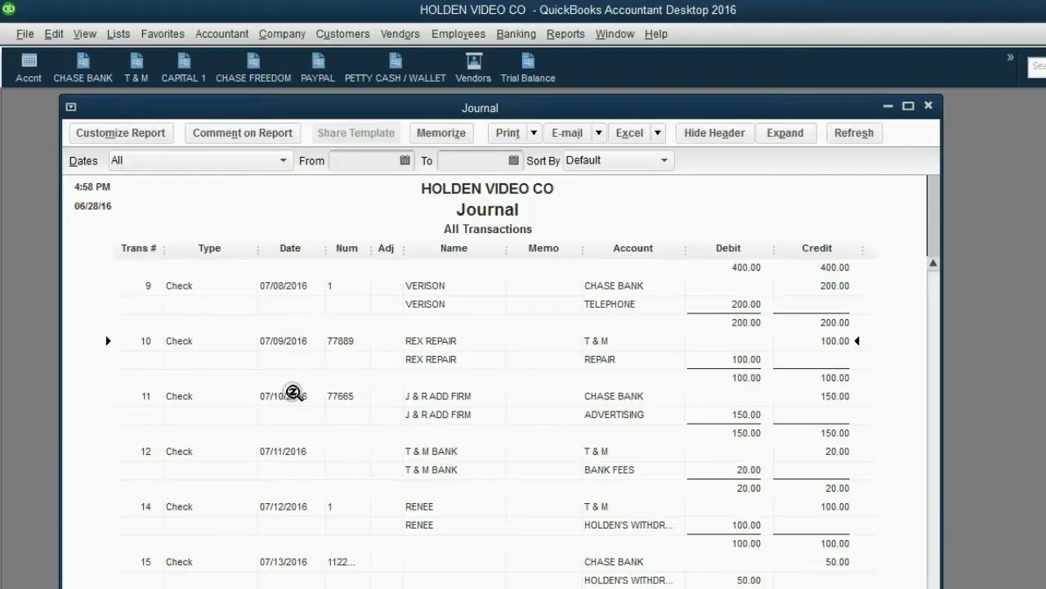
left_click(288, 395)
left_click(286, 452)
left_click(286, 509)
left_click(286, 572)
left_click(175, 341)
left_click(175, 398)
left_click(176, 454)
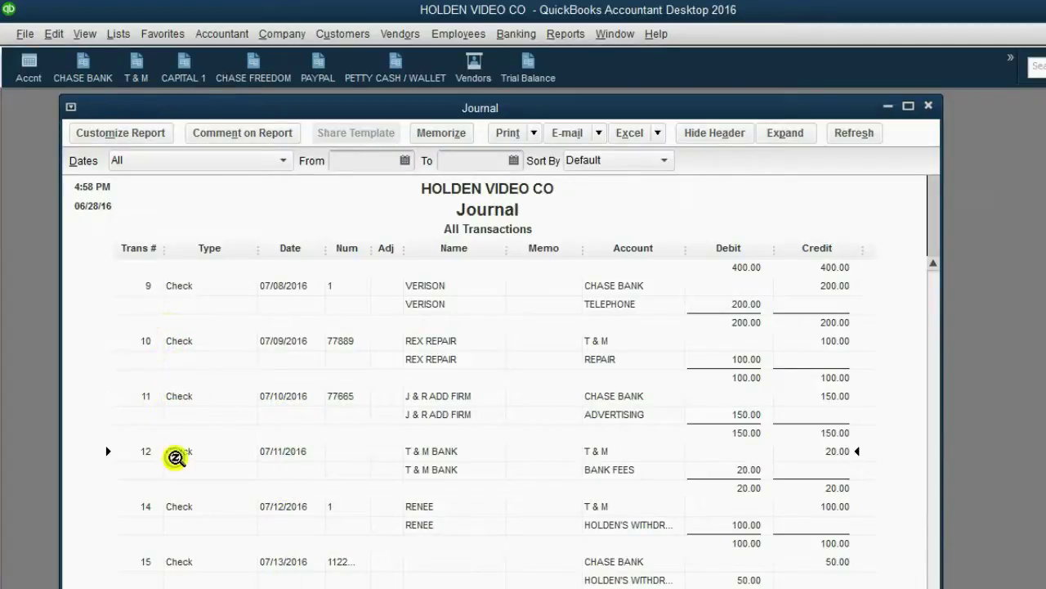
left_click(179, 506)
left_click(168, 563)
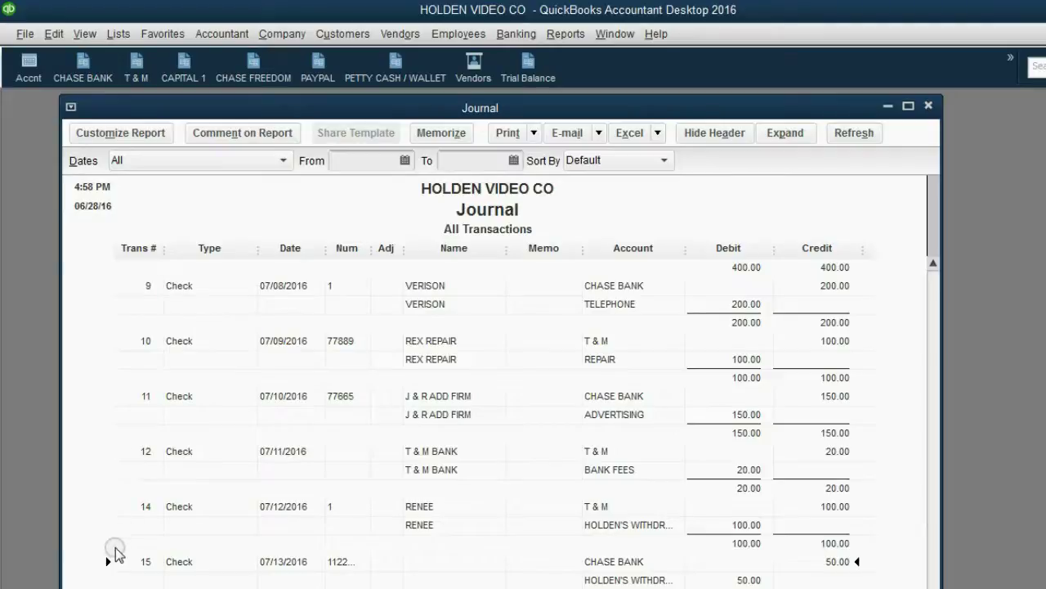
Locate the T & M Bank fee entry in the Journal and select its 07/11/2016 transaction in the T & M register.
left_click(409, 467)
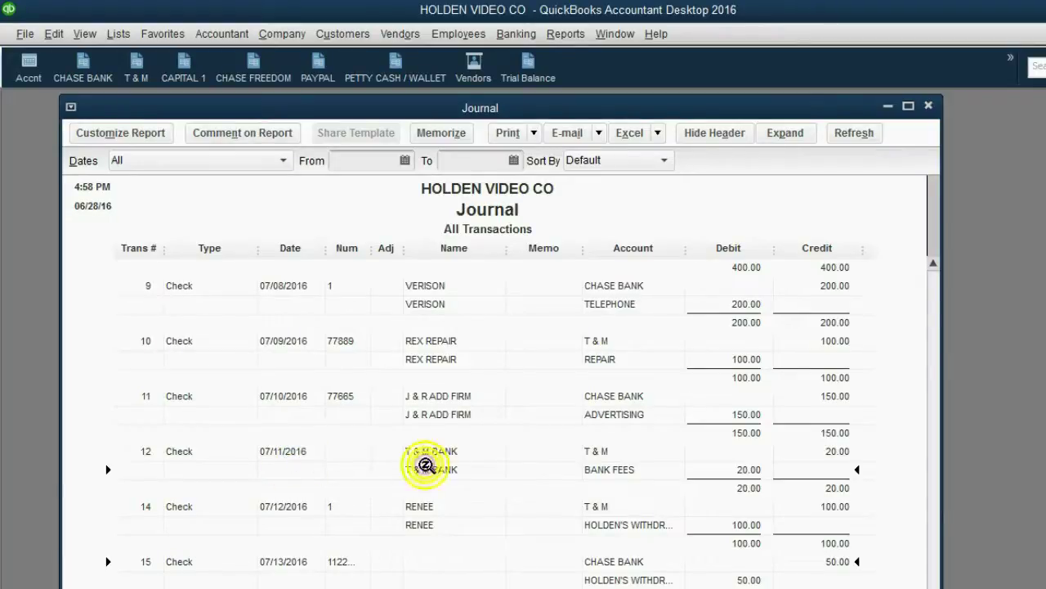
left_click(137, 67)
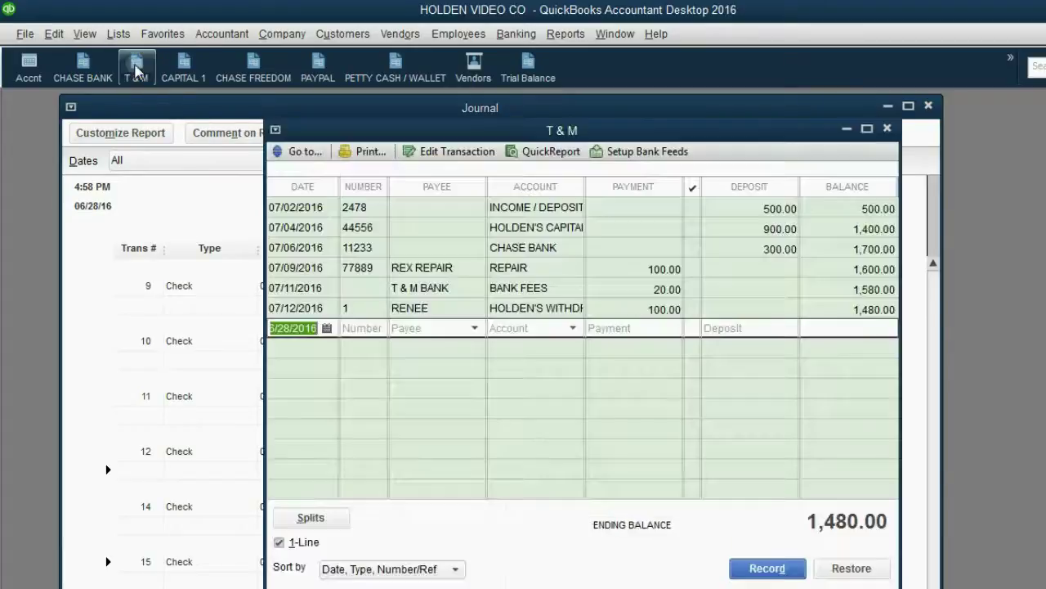
left_click(320, 290)
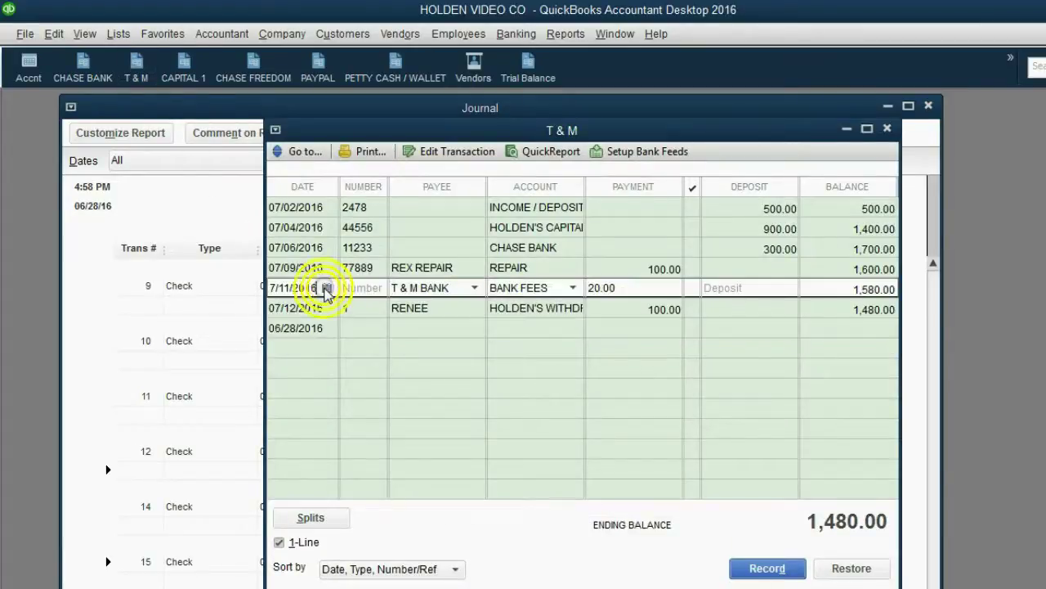
Change the date of the T & M Bank fee transaction in the T & M register to 07/01/2016 and record it.
left_click(326, 288)
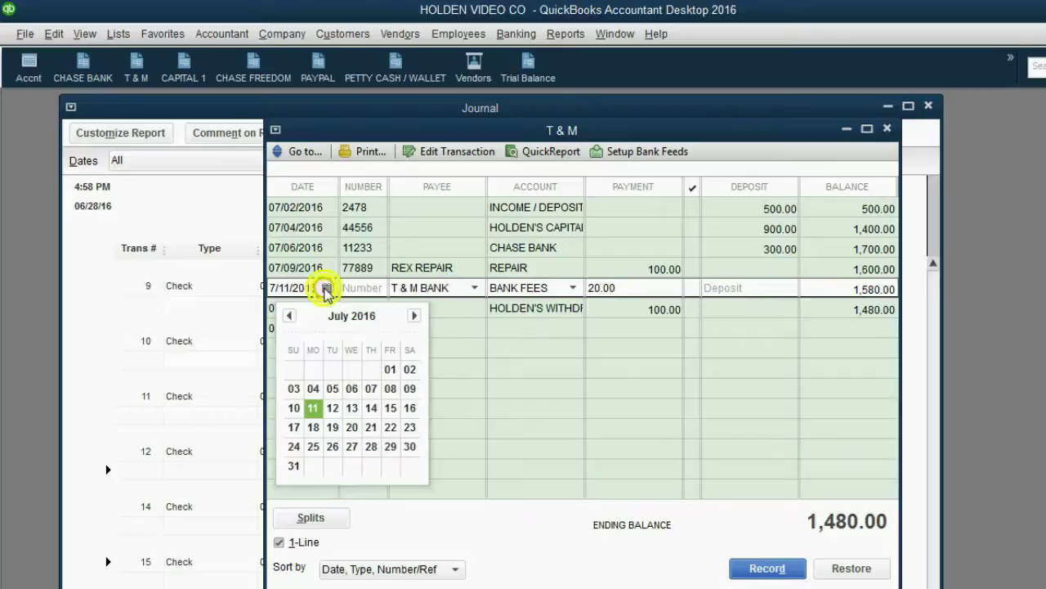
left_click(389, 372)
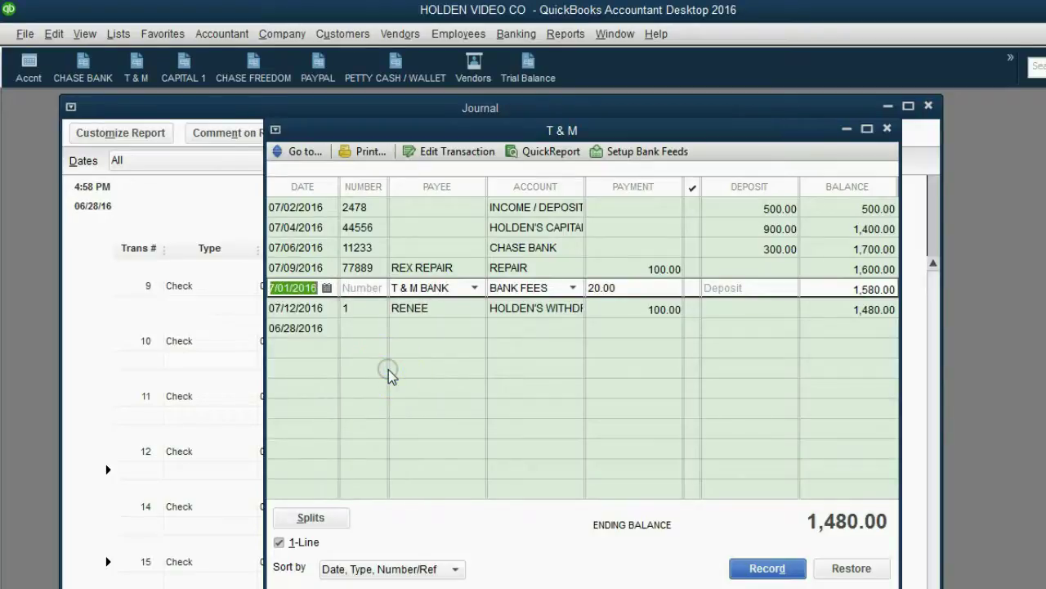
left_click(777, 572)
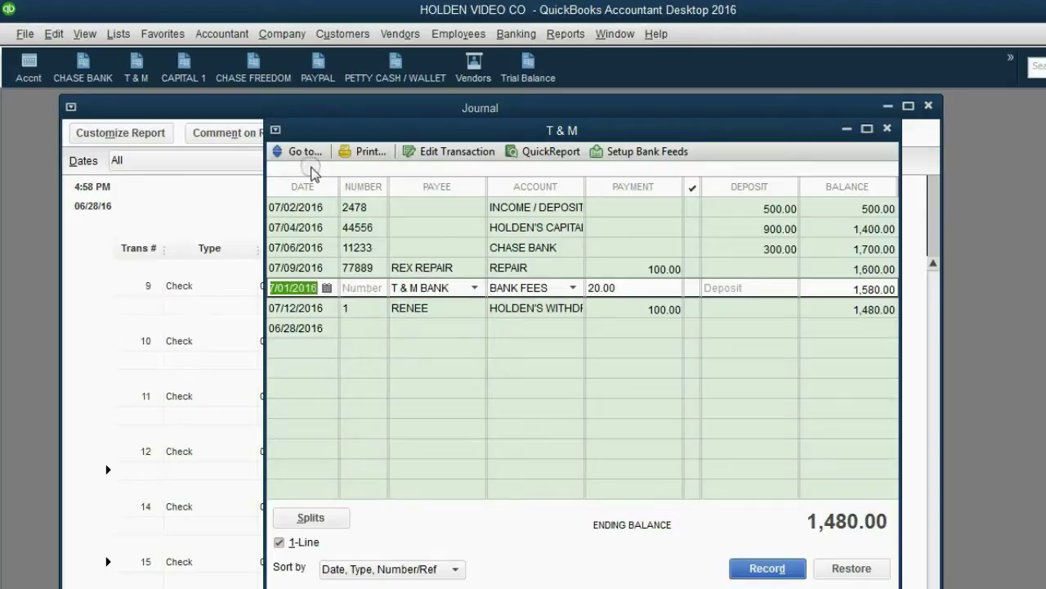
left_click(211, 104)
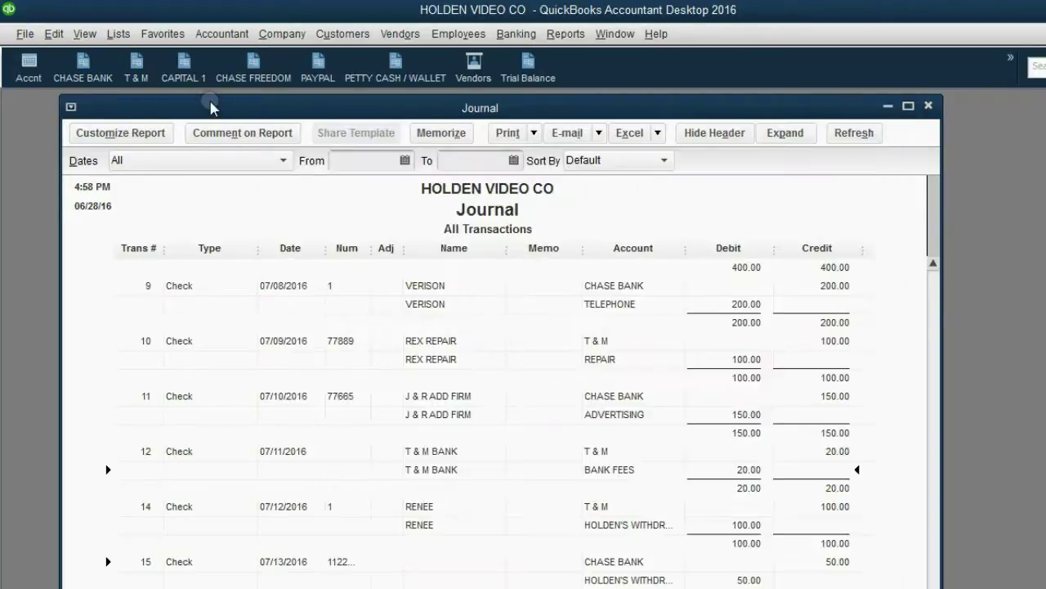
left_click_drag(295, 107, 299, 152)
left_click(320, 128)
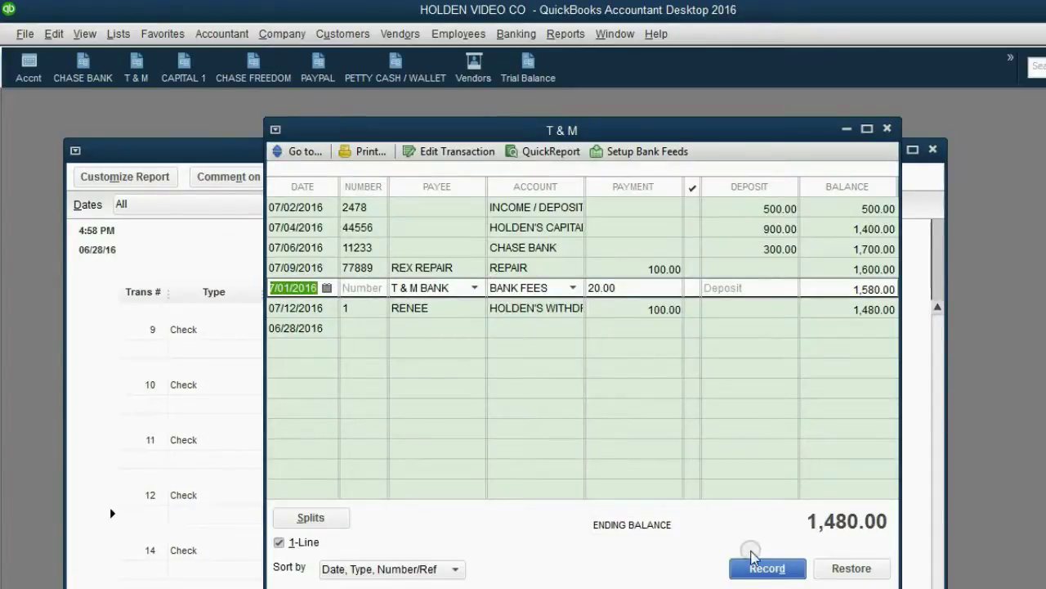
left_click(759, 569)
left_click(512, 222)
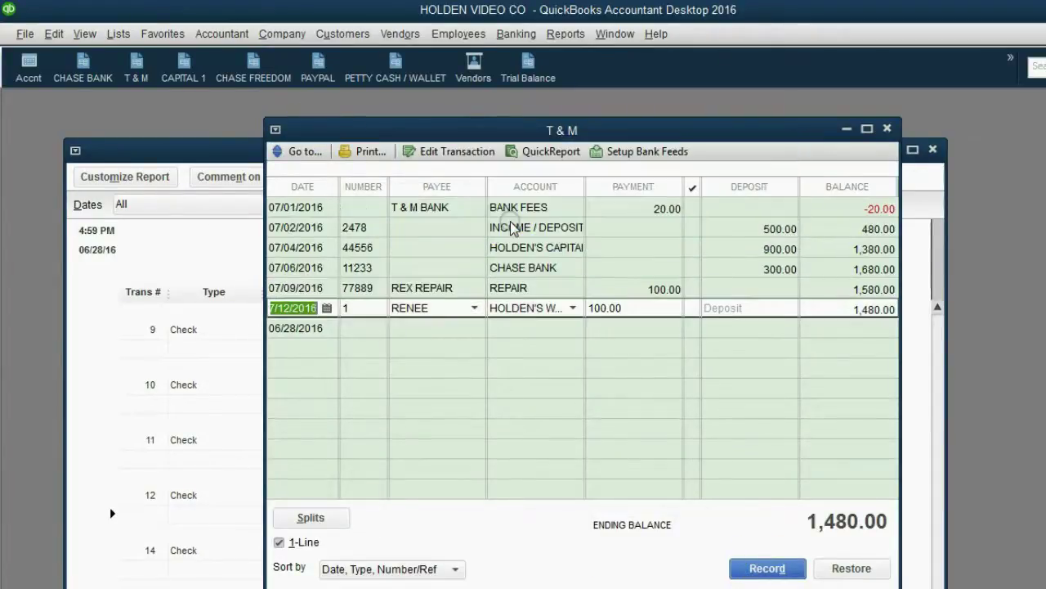
Check where the 07/01/2016 T & M Bank fee sits in the register, then return to the Journal.
left_click(408, 206)
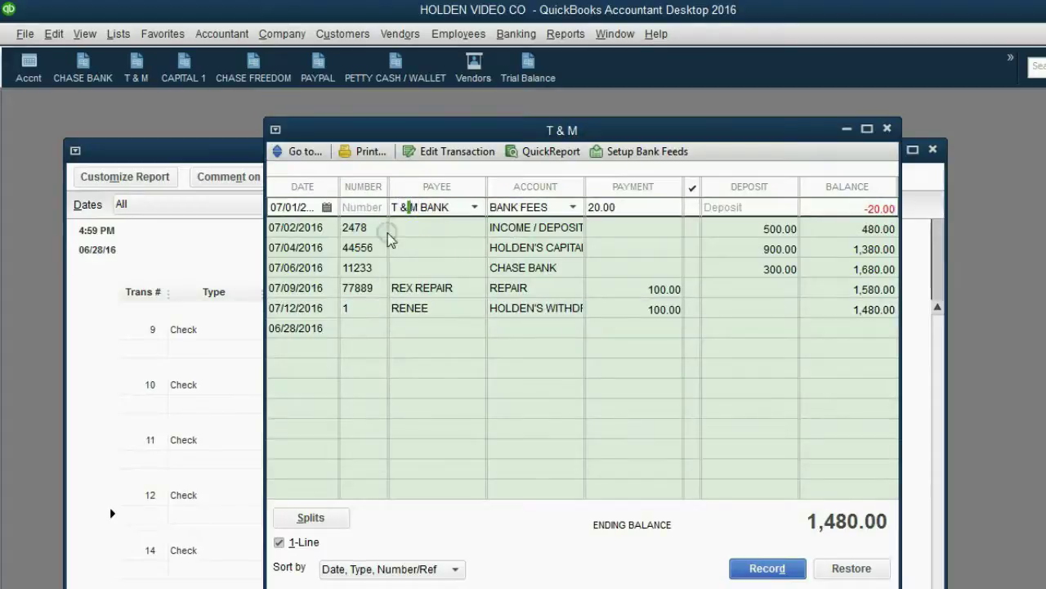
left_click(326, 329)
left_click(324, 208)
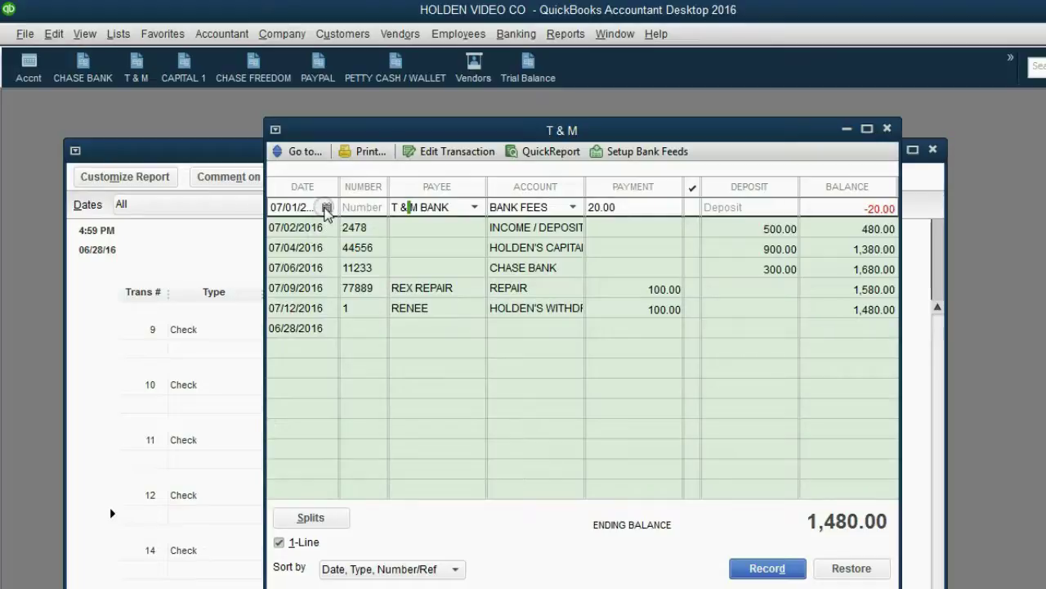
left_click(364, 129)
left_click(335, 547)
left_click(337, 570)
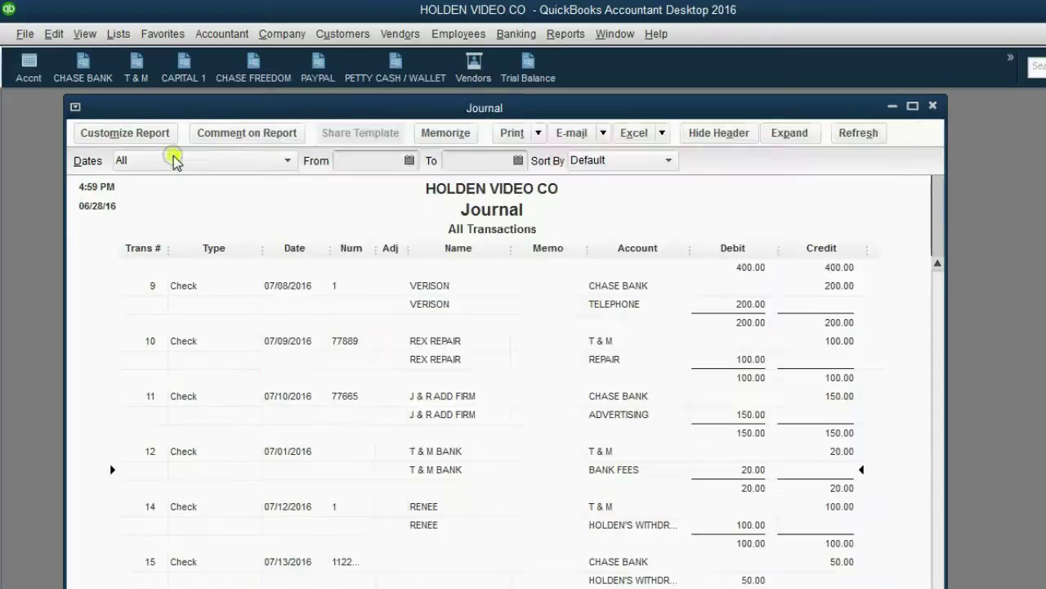
left_click(174, 161)
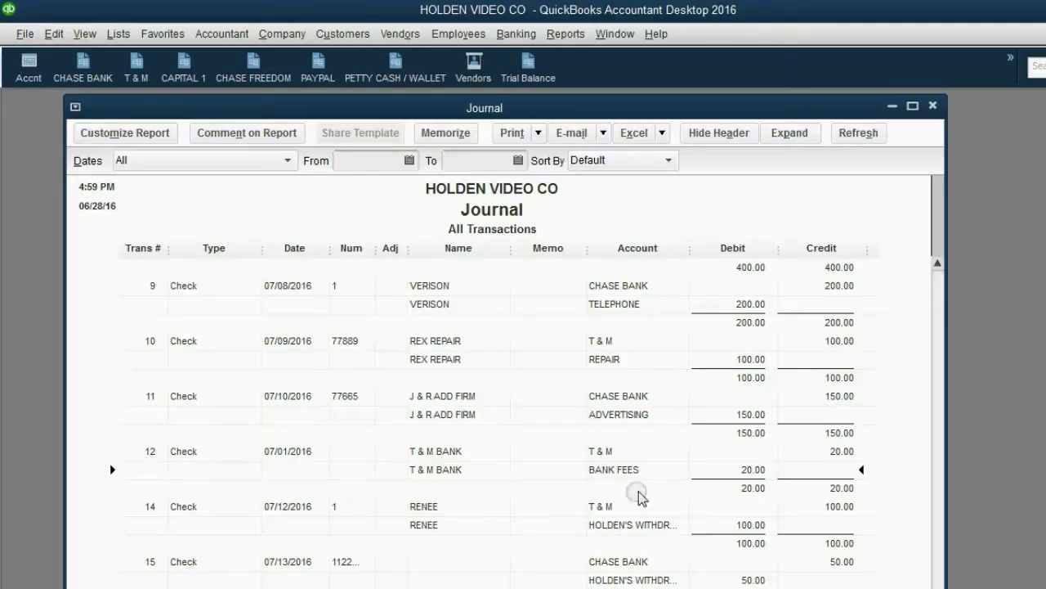
Compare the dates and transaction numbers of check entries 10 to 14 in the Journal.
left_click(453, 455)
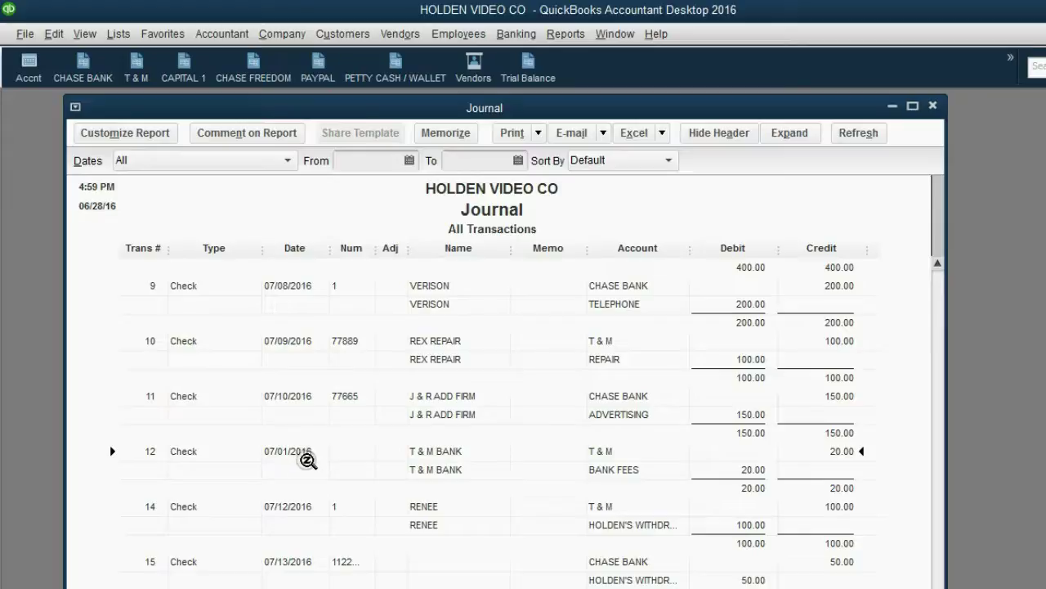
left_click(294, 341)
left_click(300, 398)
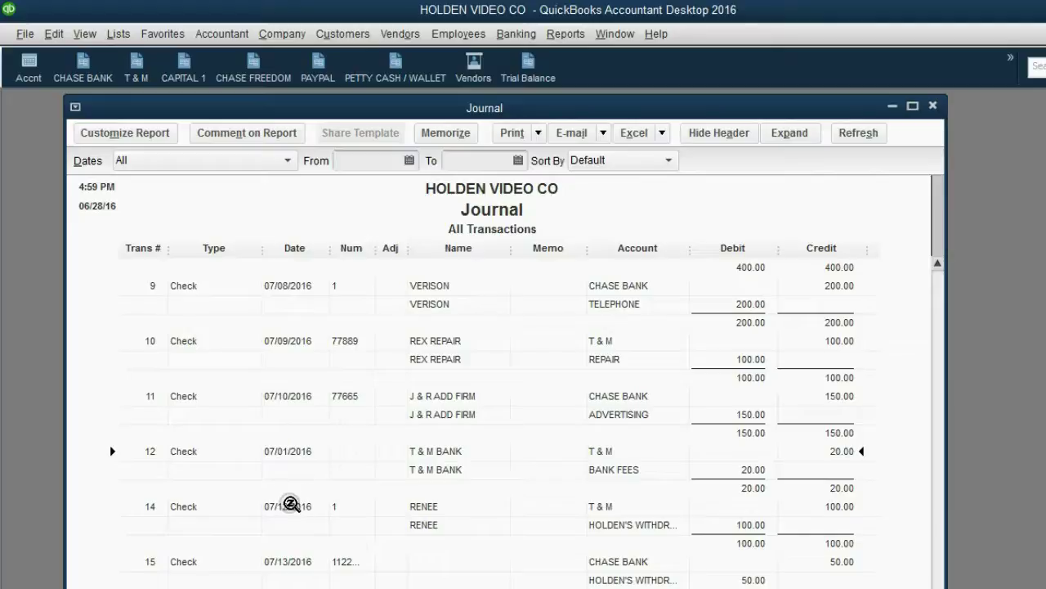
left_click(291, 505)
left_click(152, 341)
left_click(151, 396)
left_click(149, 451)
left_click(148, 506)
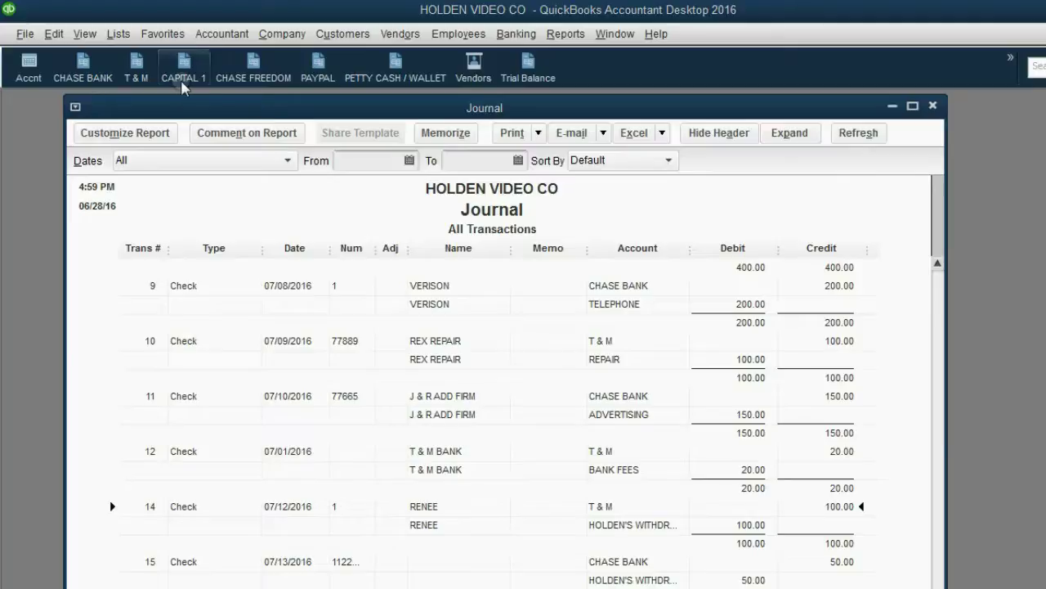
Reopen the T & M register, set the T & M Bank fee date to 07/11/2016 and record the change.
left_click(133, 70)
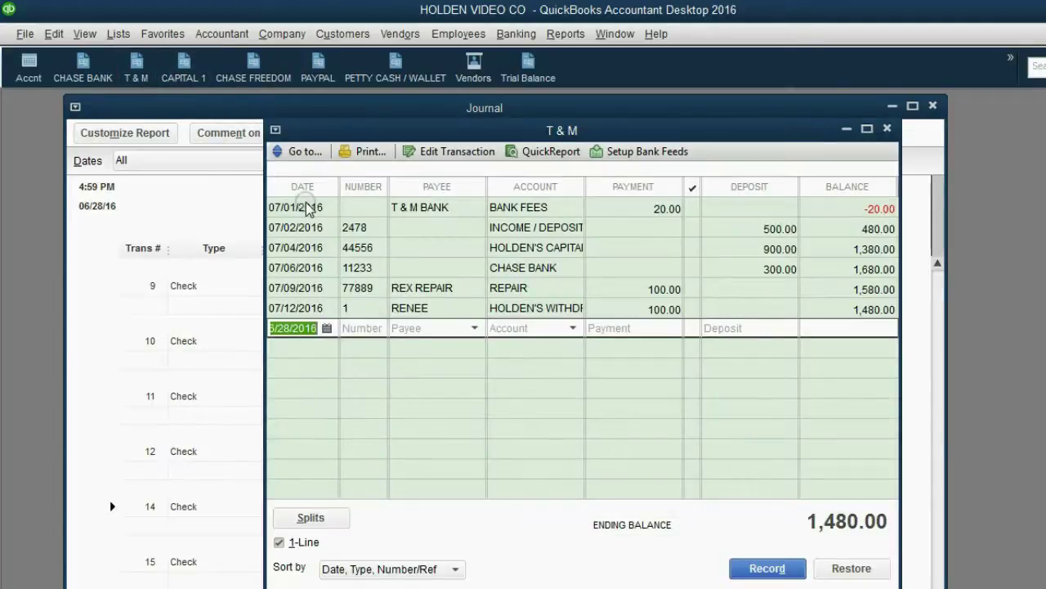
left_click(308, 207)
left_click(327, 208)
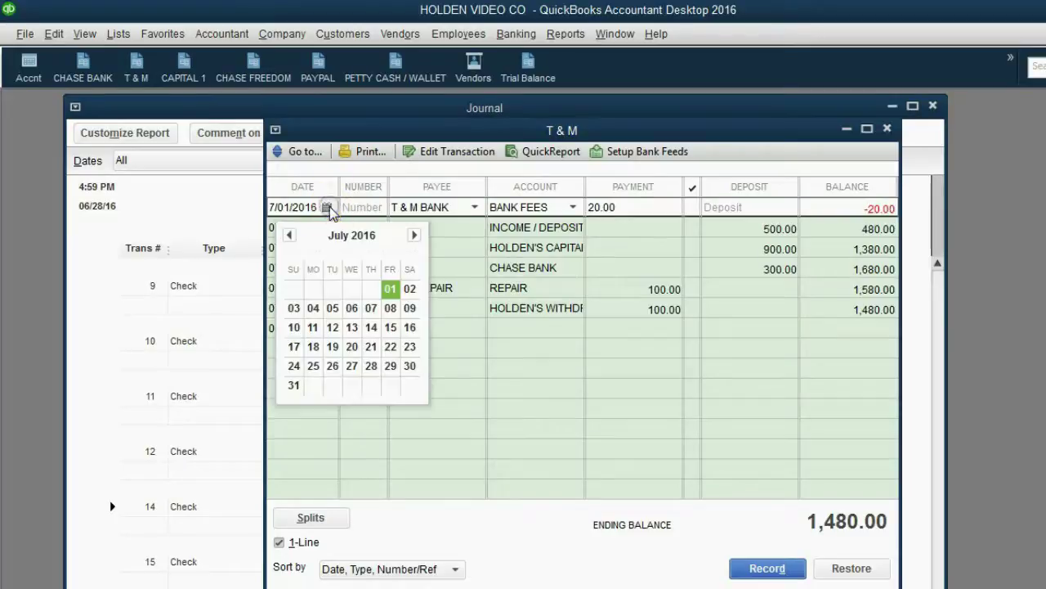
left_click(316, 328)
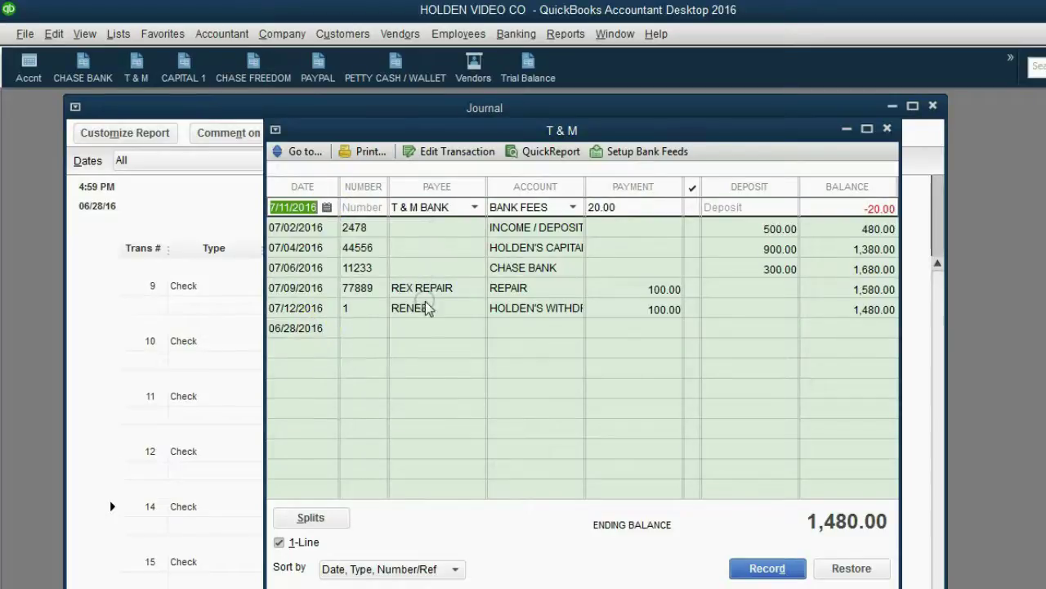
left_click(777, 568)
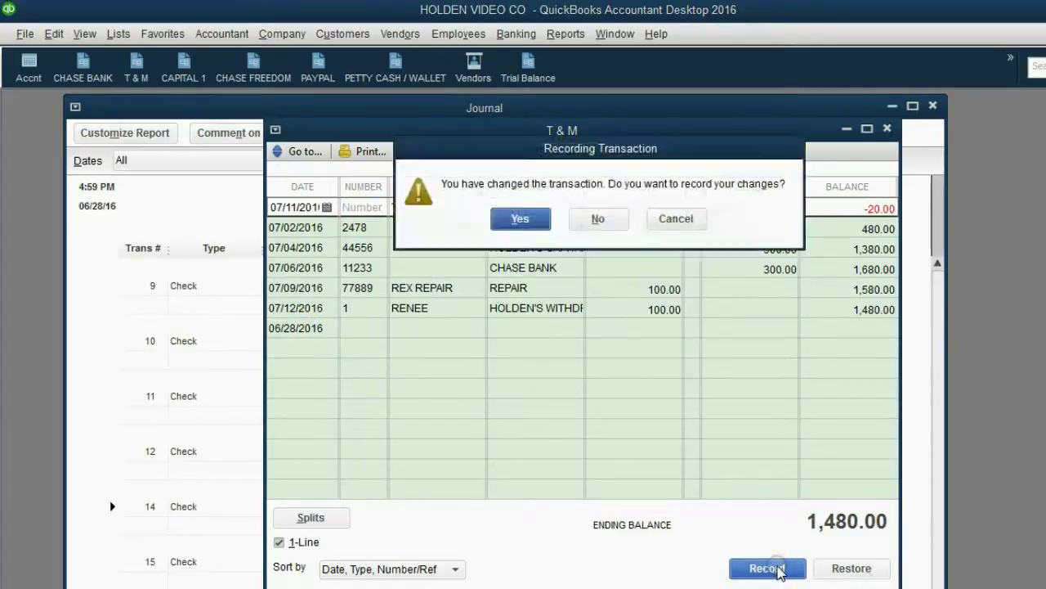
left_click(515, 219)
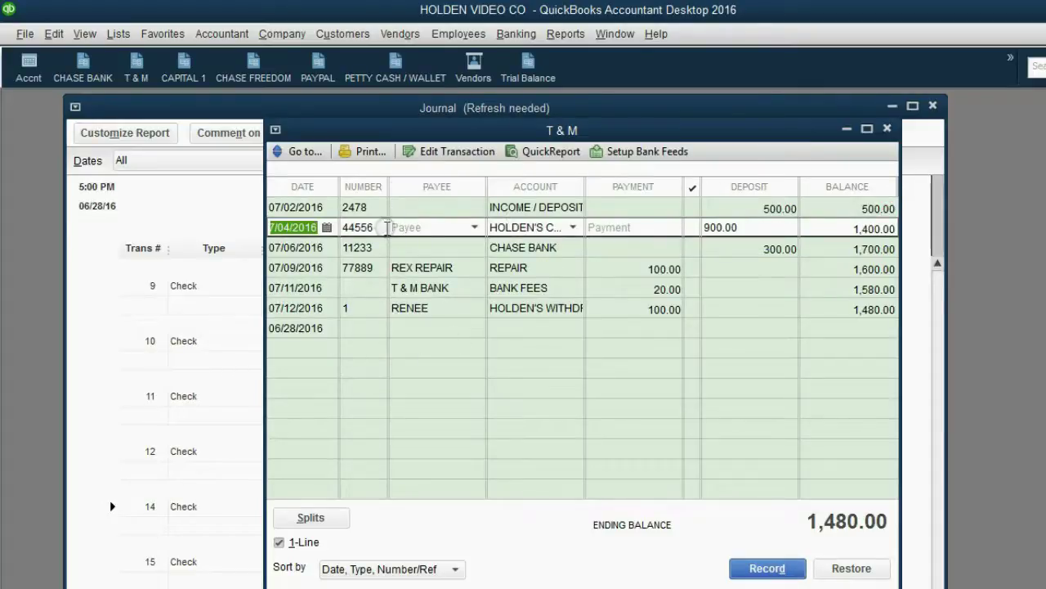
Check the date of transaction 12 in the Journal against the T & M register, then close the register.
left_click_drag(407, 133, 484, 141)
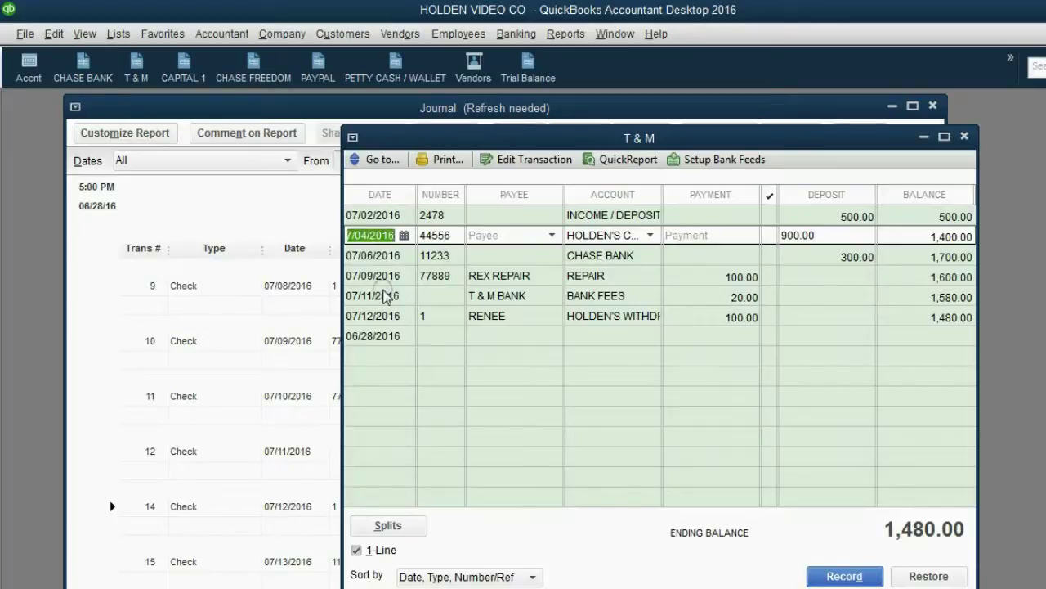
left_click(275, 106)
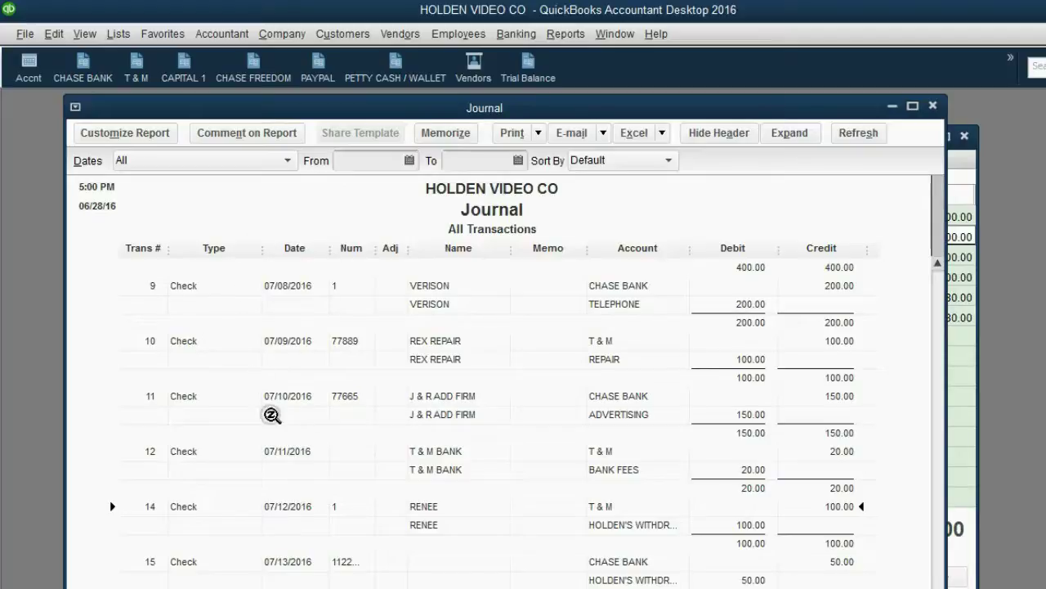
left_click(286, 455)
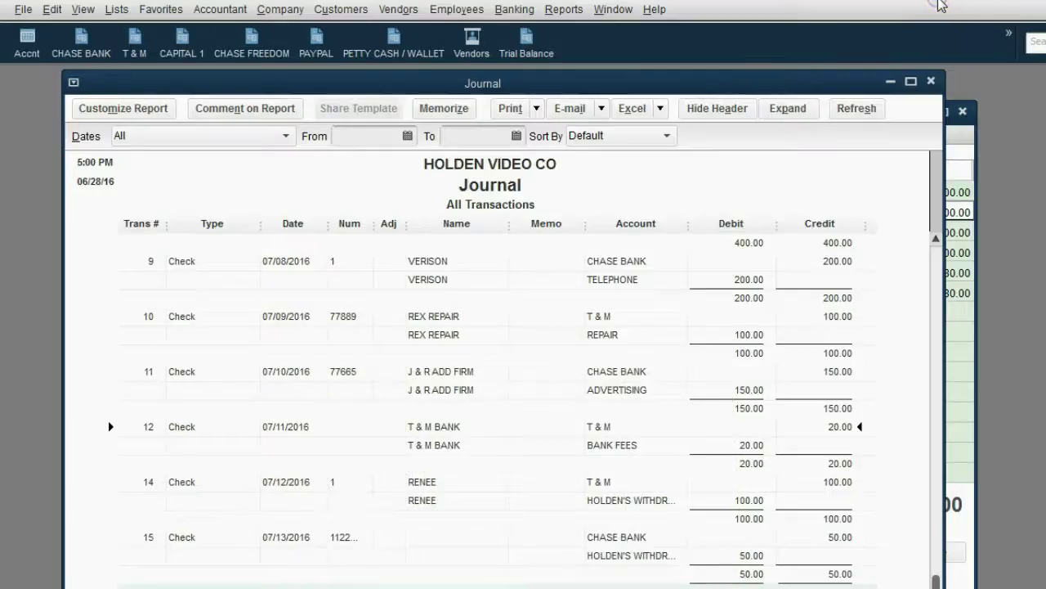
left_click(963, 110)
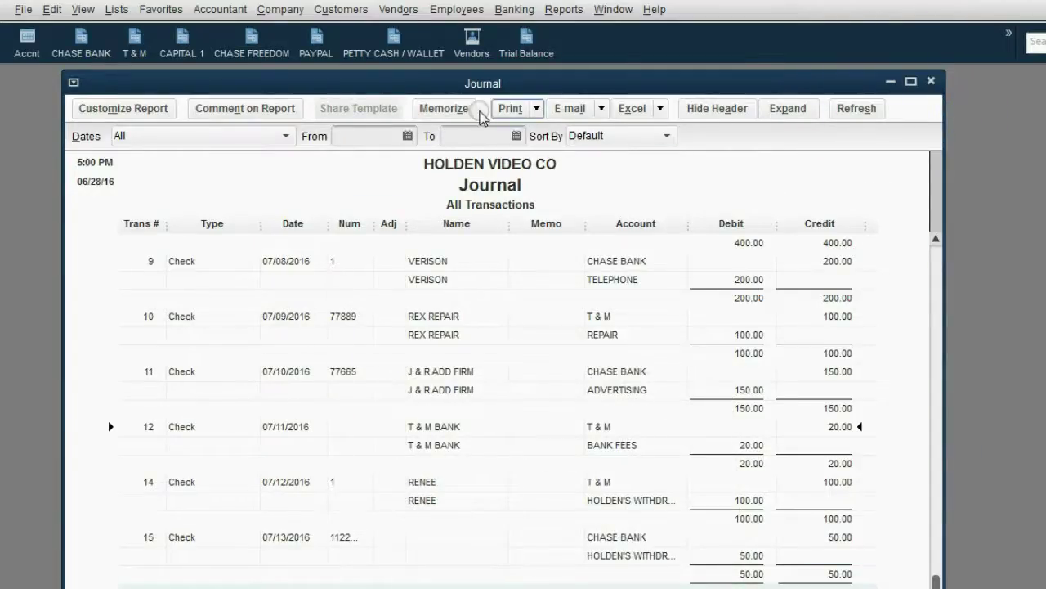
Add the Entered/Last Modified column to the Journal report and compare its timestamps with the transaction dates.
left_click(143, 110)
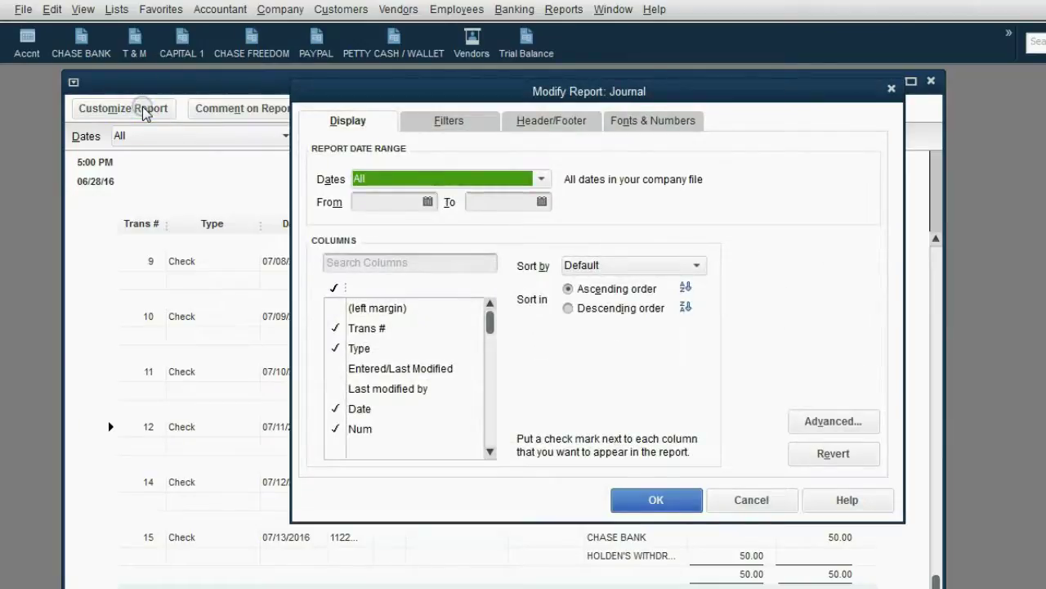
left_click(440, 123)
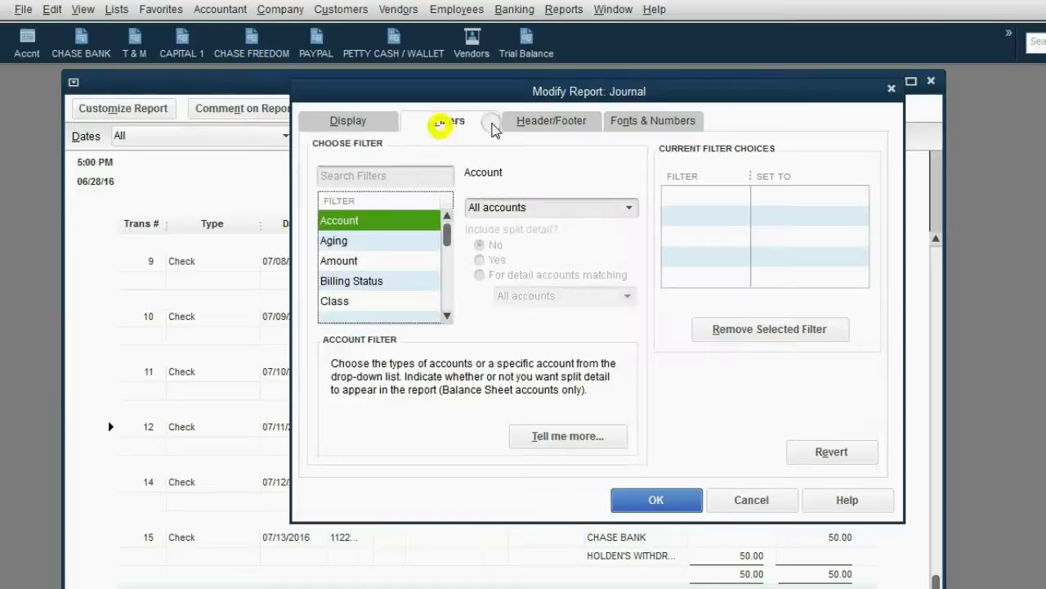
left_click(499, 123)
left_click(634, 120)
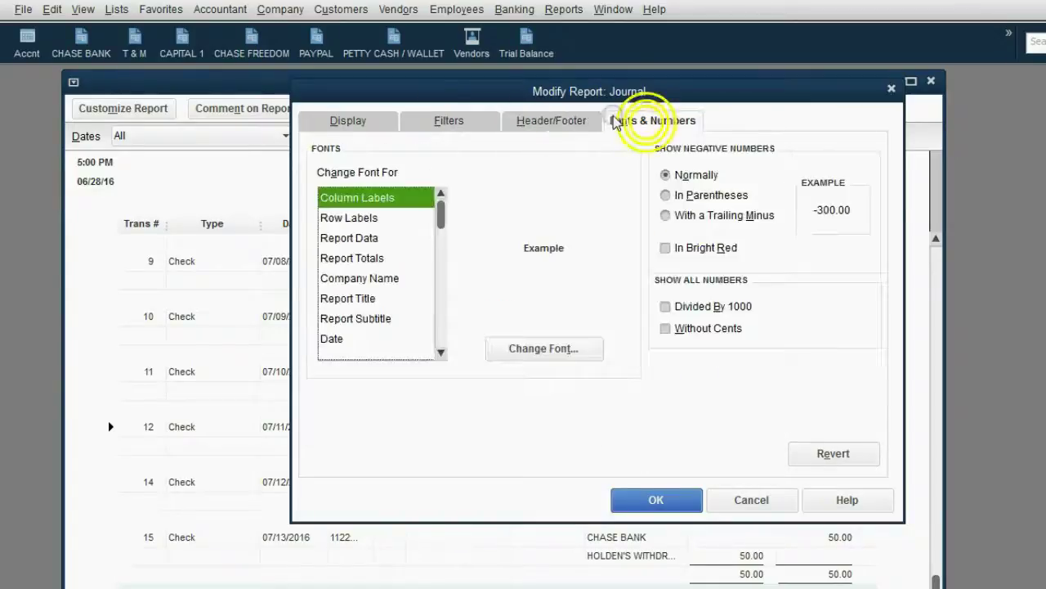
left_click(341, 124)
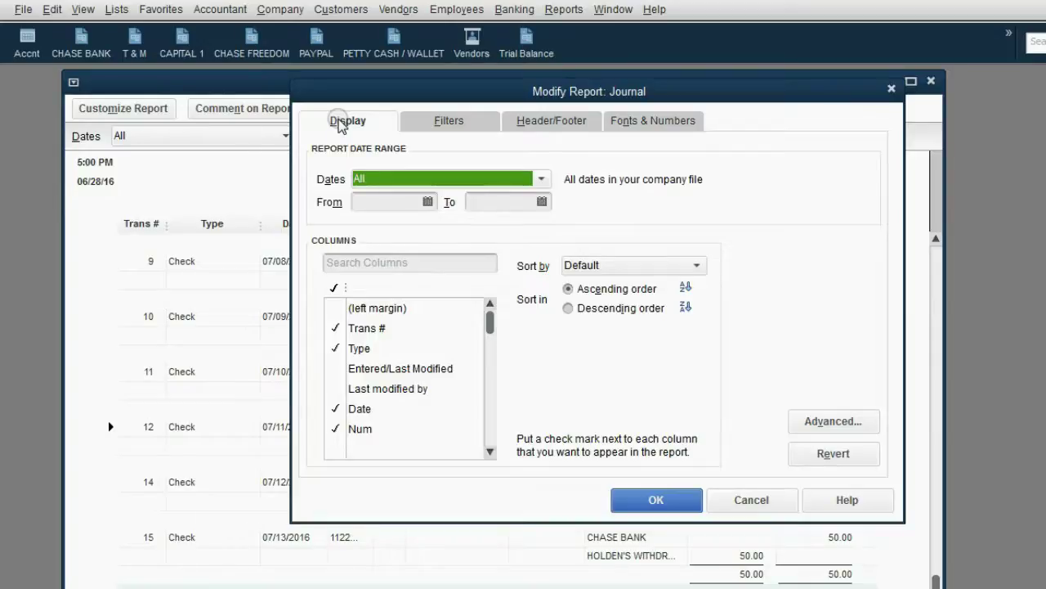
left_click(490, 325)
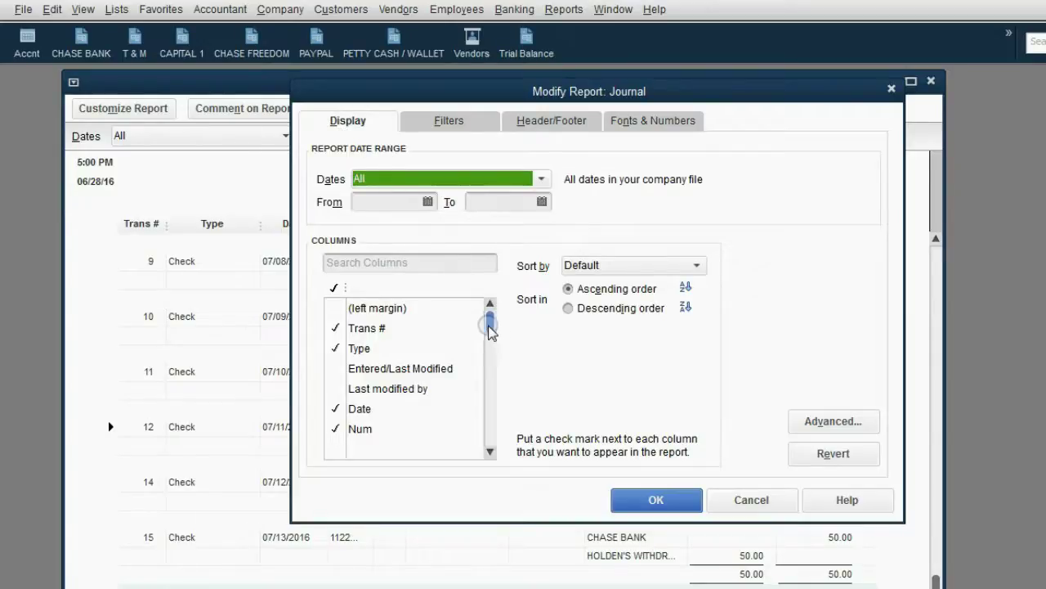
mouse_move(490, 329)
left_mouse_down()
mouse_move(489, 338)
mouse_move(489, 321)
left_mouse_up()
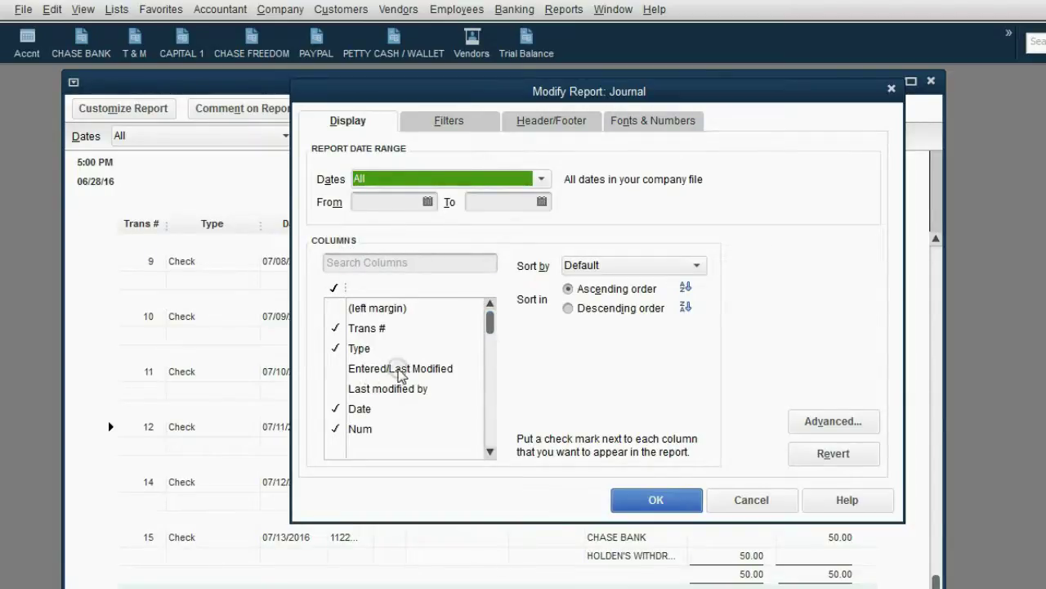
left_click(331, 369)
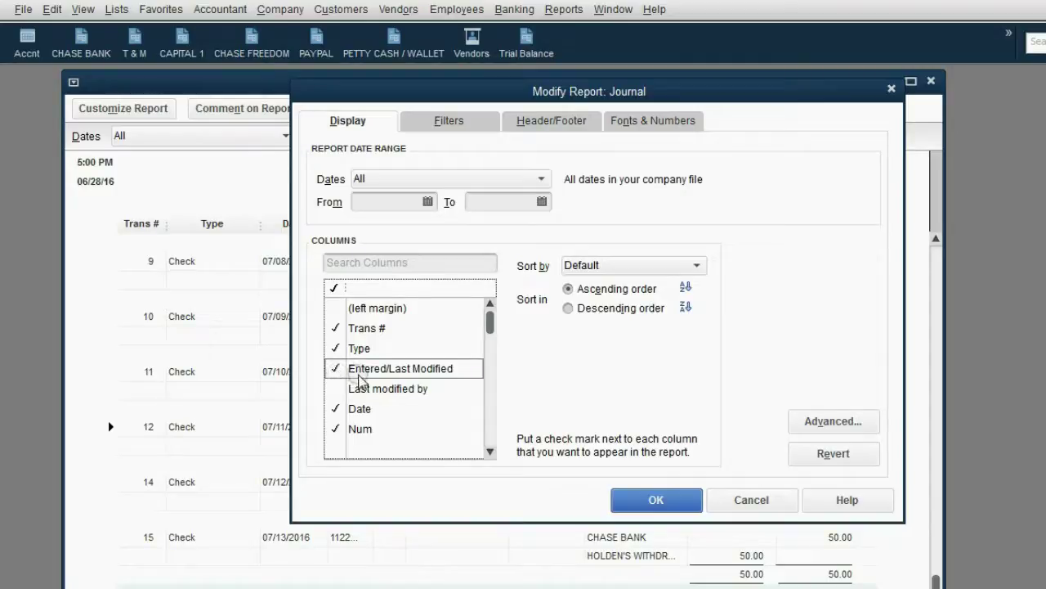
left_click(650, 499)
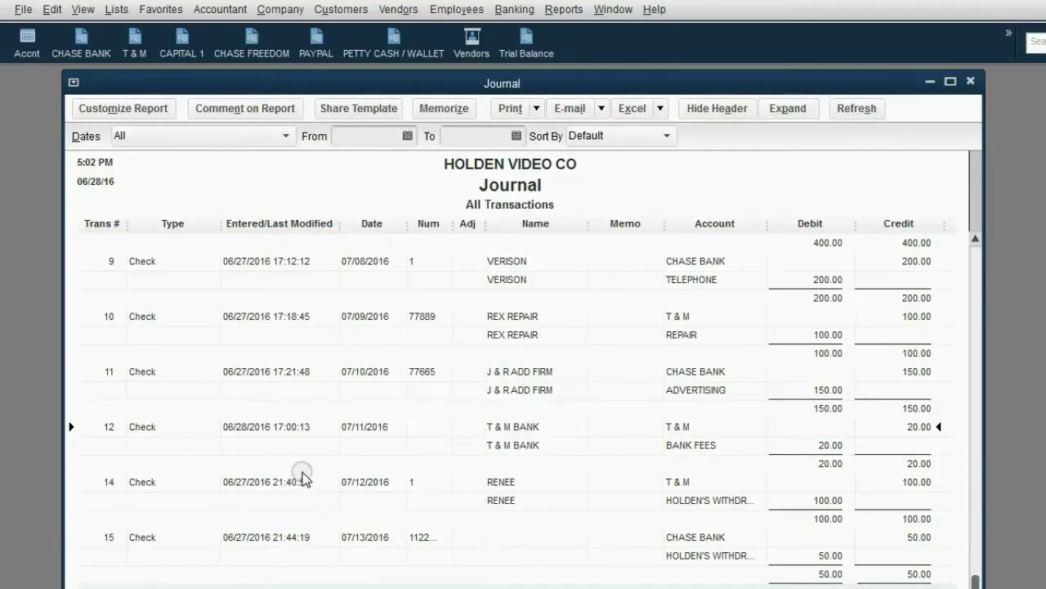
left_click(370, 372)
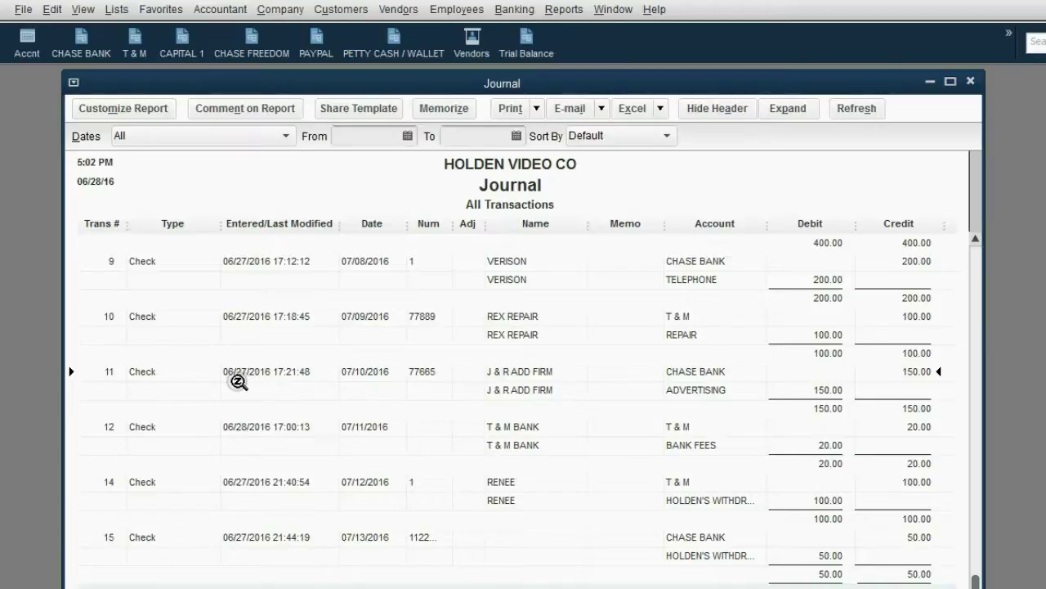
left_click(238, 382)
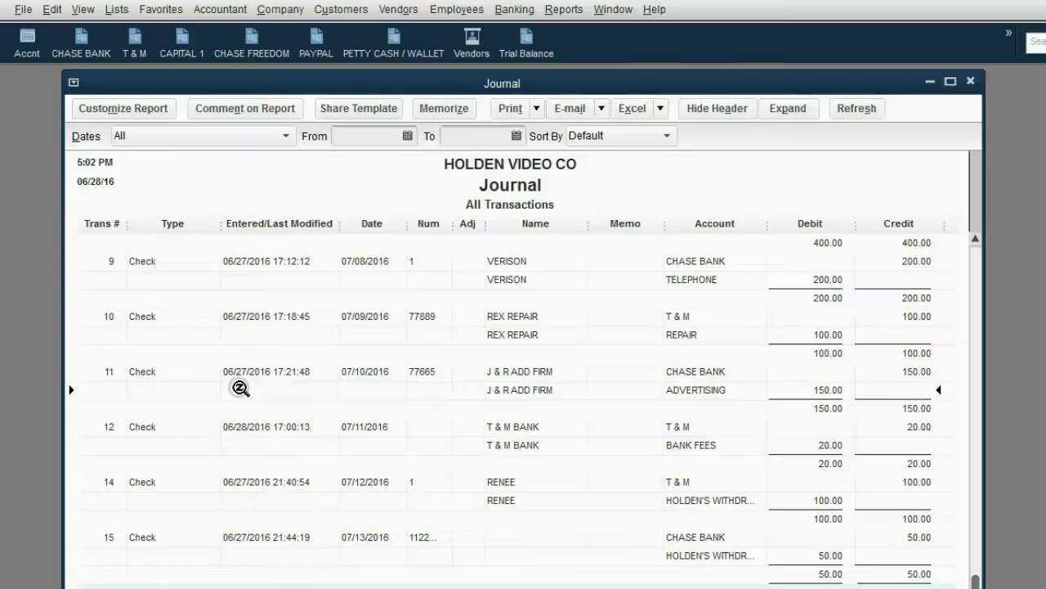
Add the Journal report to the icon bar with the label Journal, then close the report and reopen it from there.
left_click(82, 9)
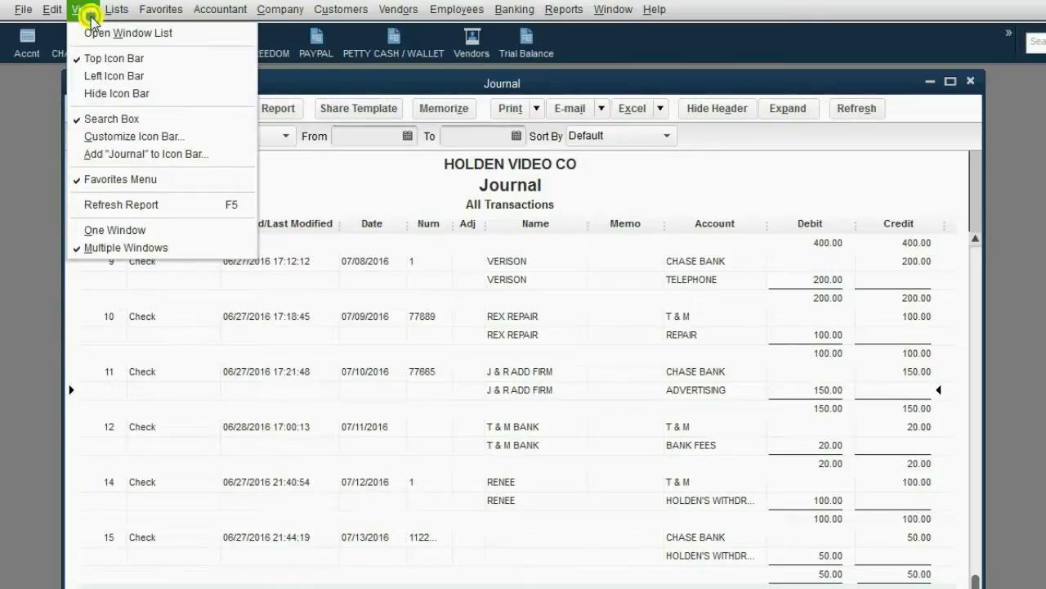
left_click(129, 154)
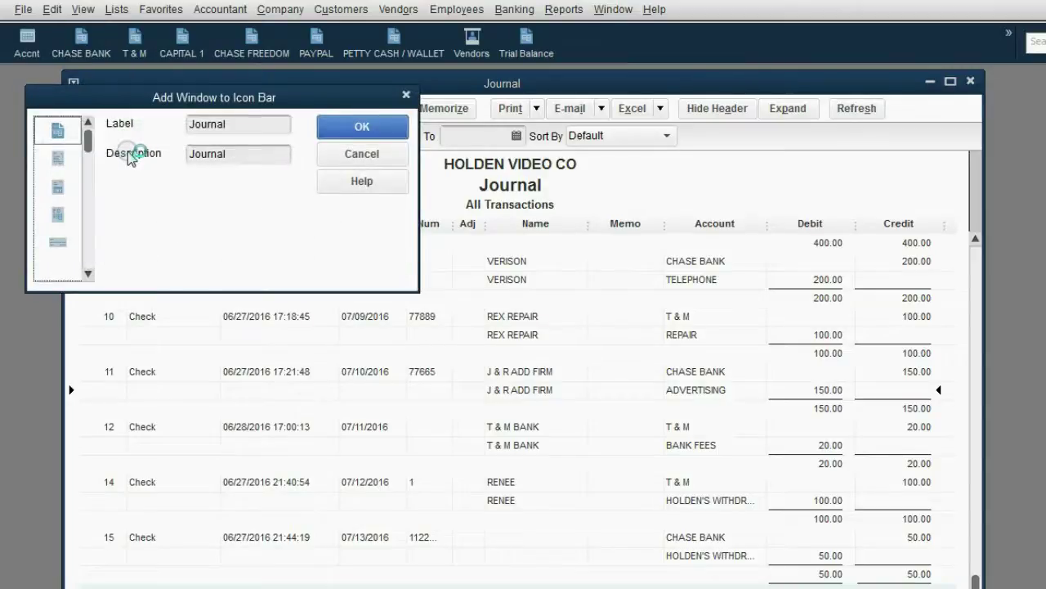
left_click(343, 128)
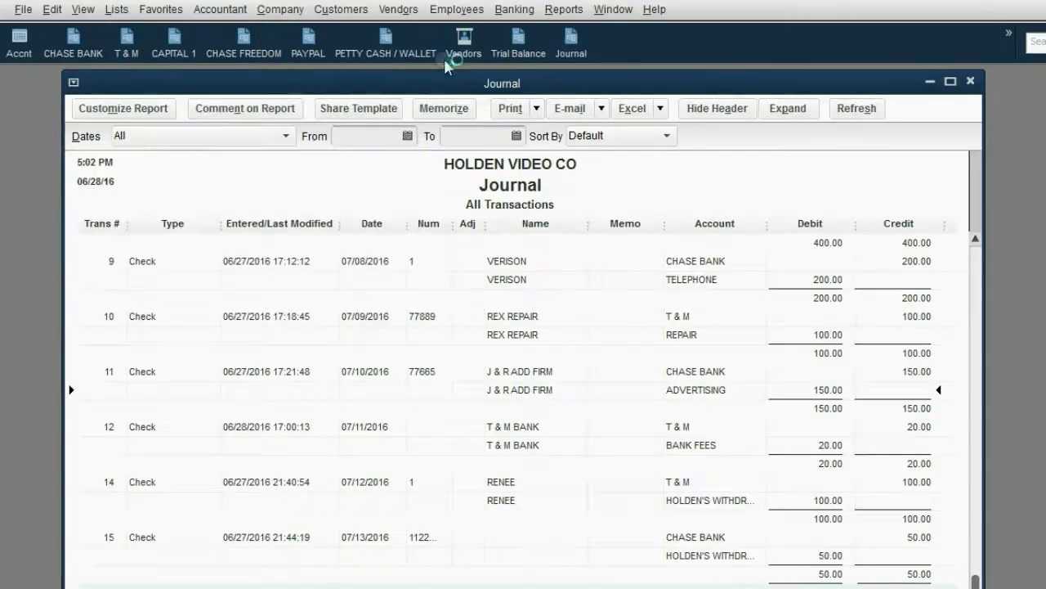
left_click(972, 81)
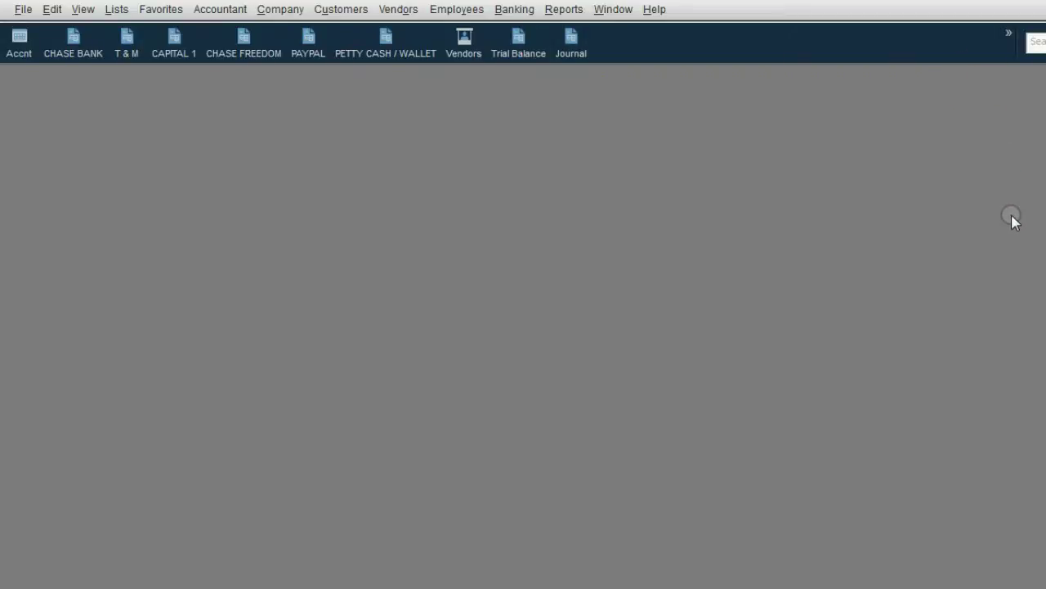
left_click(572, 46)
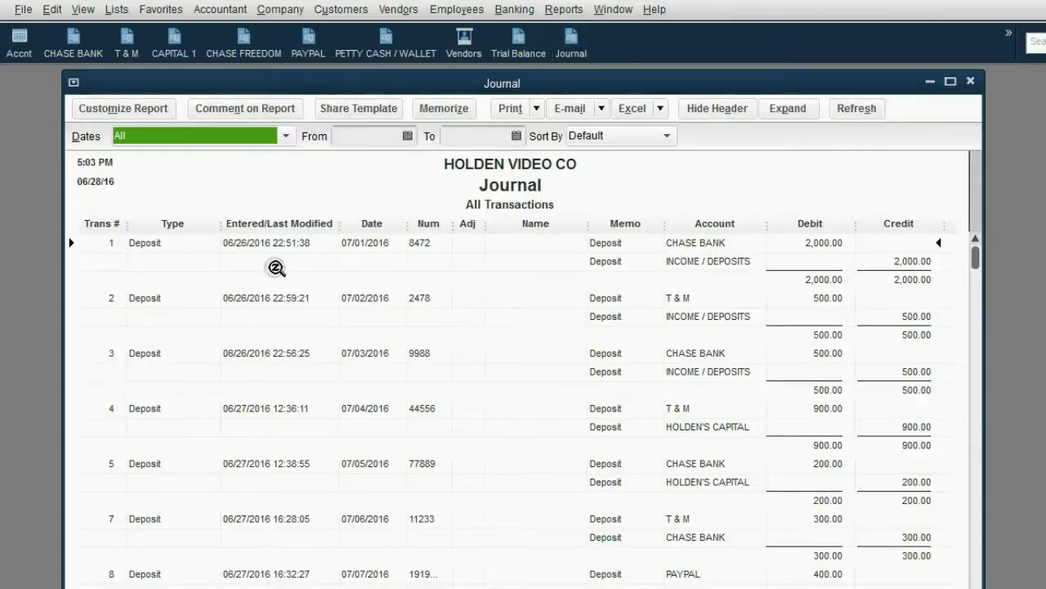